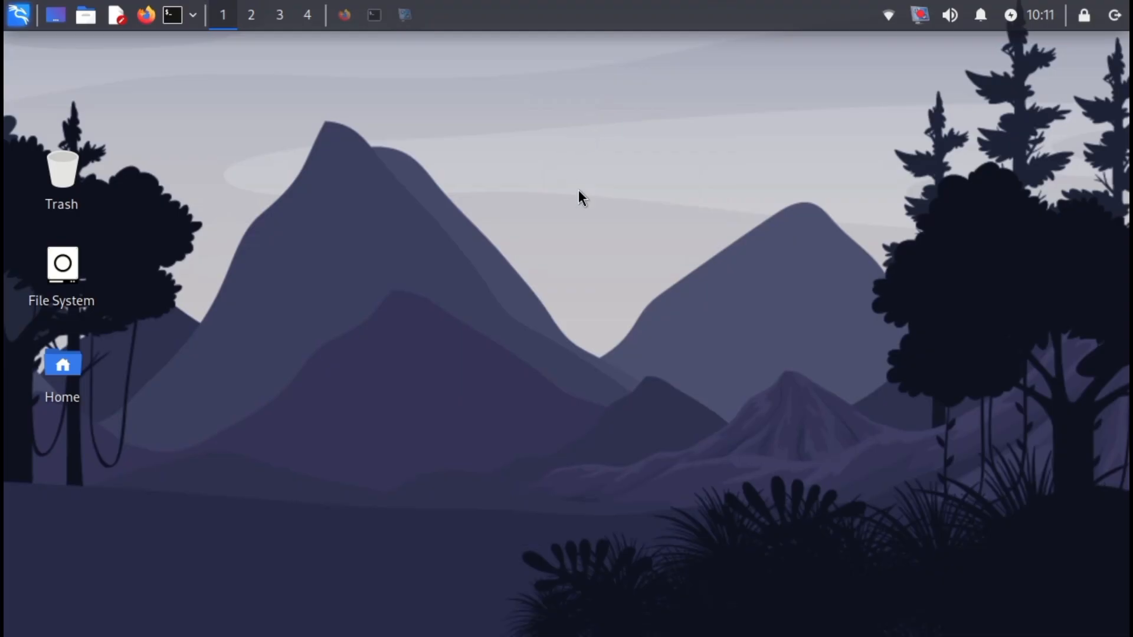
Step: Download the RustScan 1.8.0 amd64 .deb from its GitHub release URL in a new Firefox tab
{"action": "left_click", "coordinate": [372, 16]}
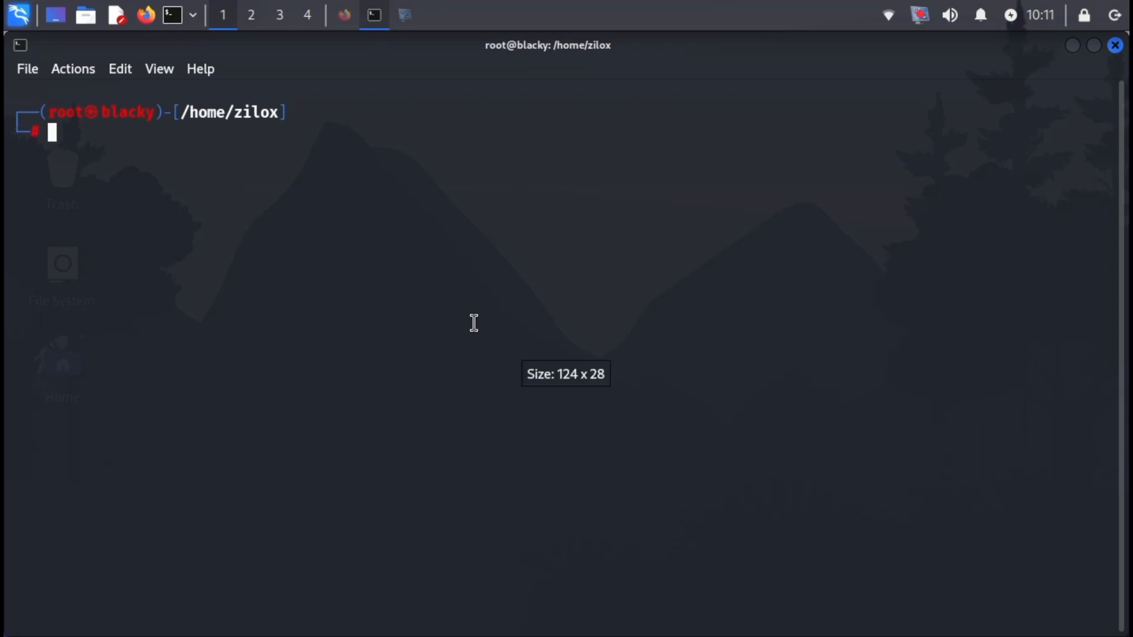
{"action": "left_click", "coordinate": [347, 18]}
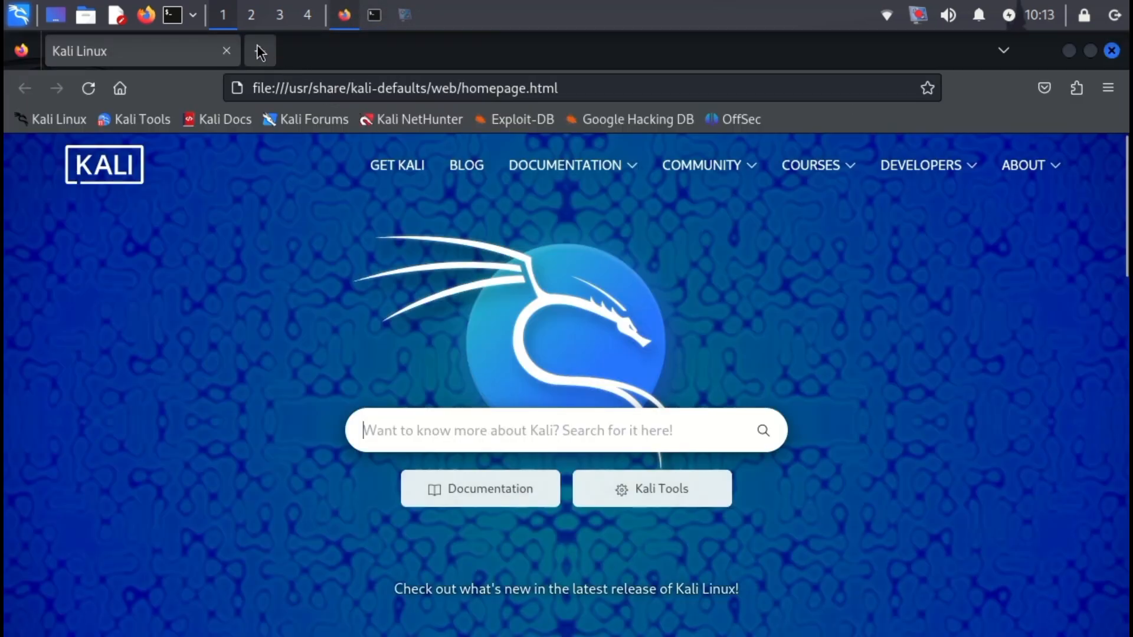
{"action": "left_click", "coordinate": [259, 50]}
{"action": "right_click", "coordinate": [279, 89]}
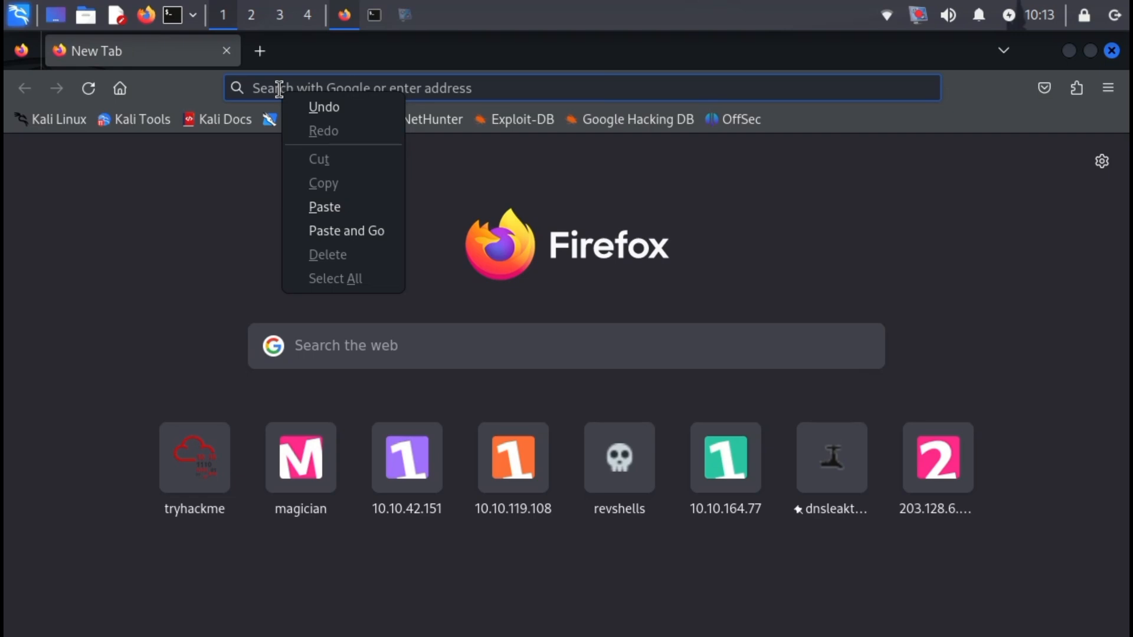
{"action": "left_click", "coordinate": [345, 232]}
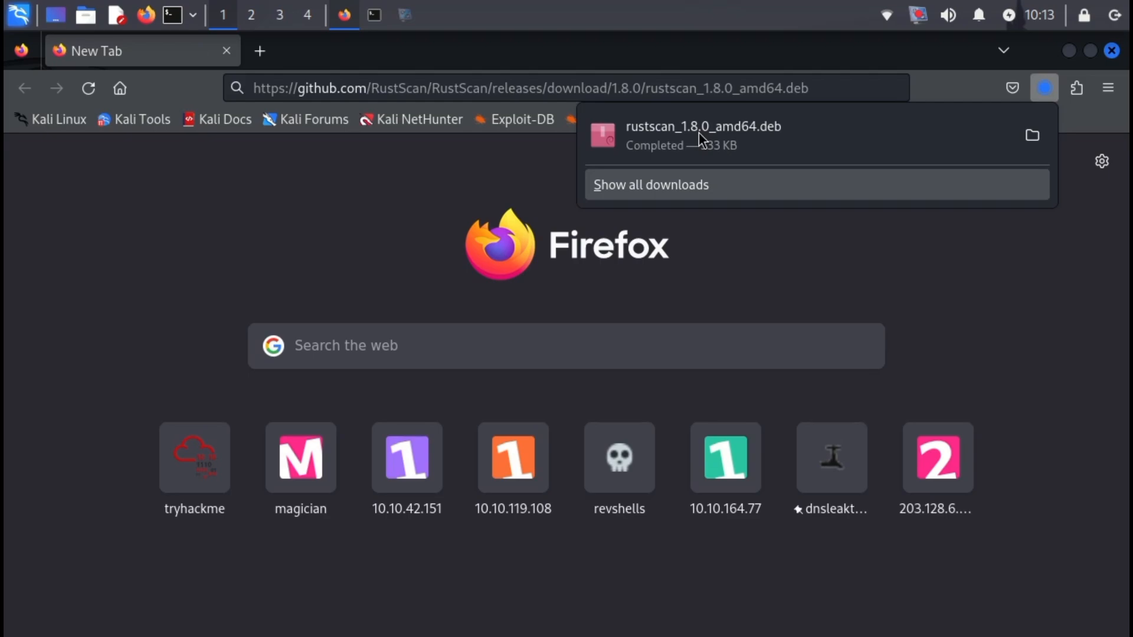
{"action": "left_click", "coordinate": [497, 175]}
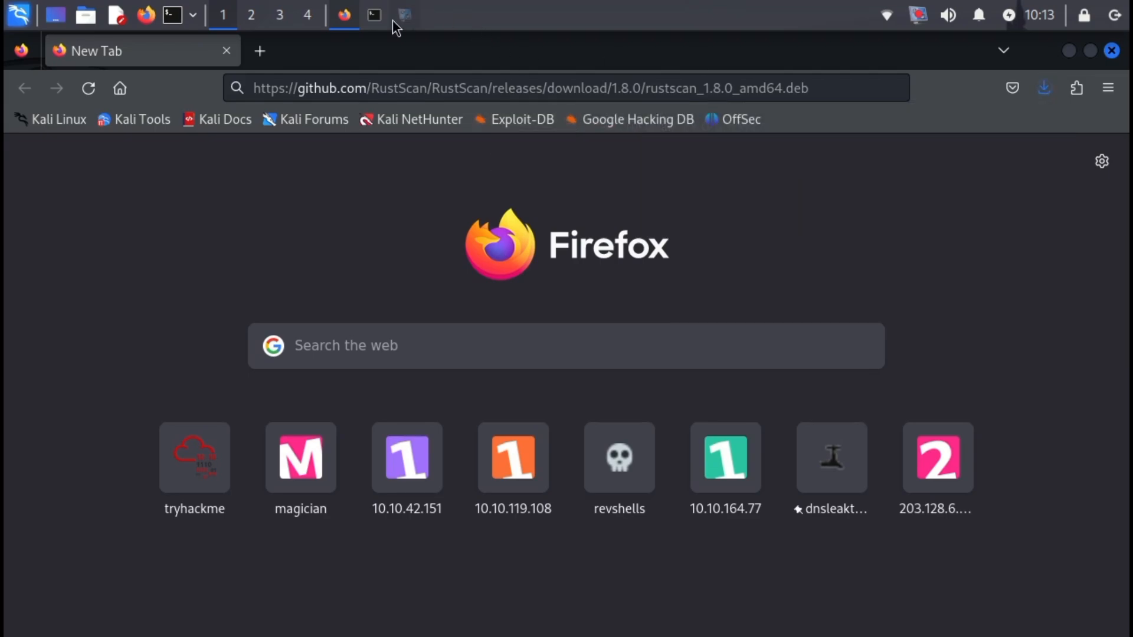
Step: Install rustscan_1.8.0_amd64.deb from the Downloads folder with dpkg -i
{"action": "left_click", "coordinate": [374, 14]}
{"action": "type", "text": "ls"}
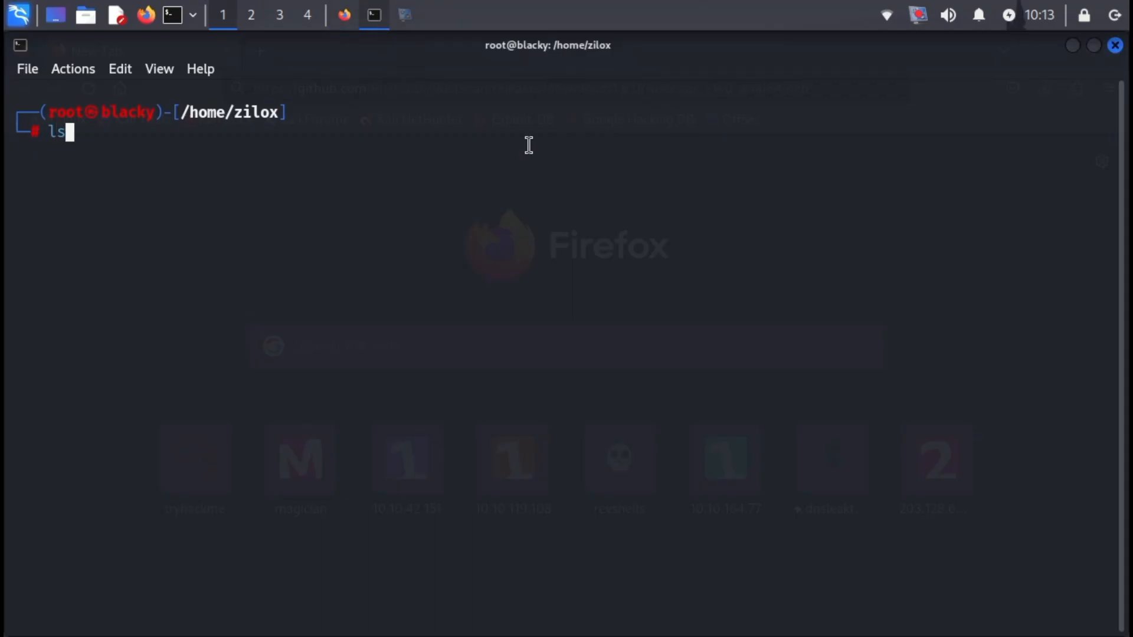
{"action": "key", "text": "Return"}
{"action": "type", "text": "cd Dow"}
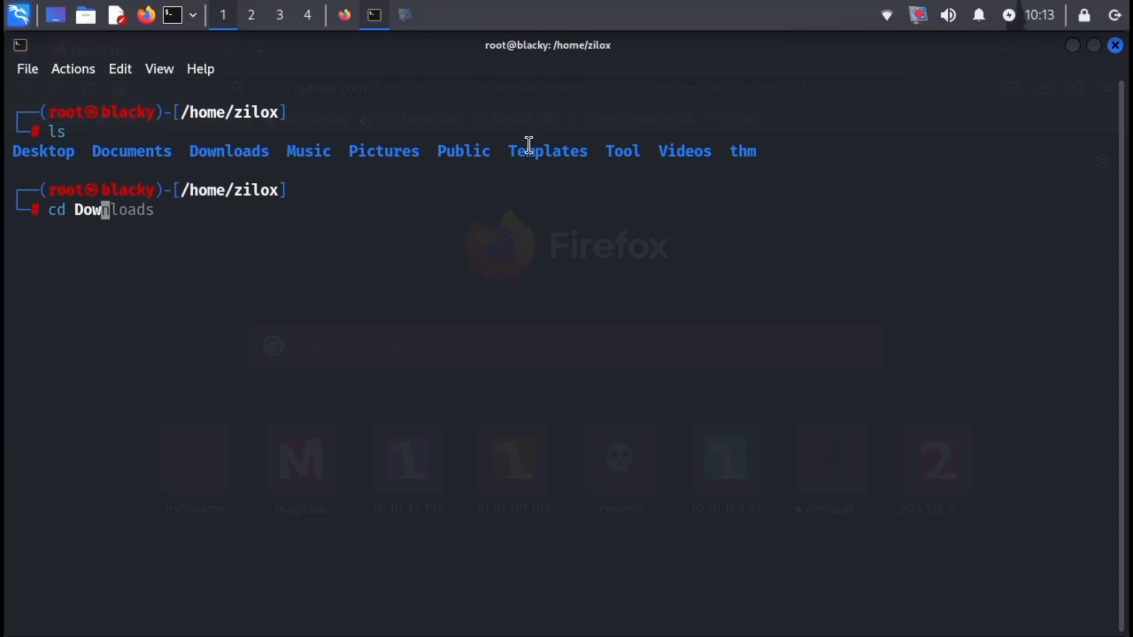
{"action": "type", "text": "nloads"}
{"action": "key", "text": "Return"}
{"action": "type", "text": "ls"}
{"action": "key", "text": "Return"}
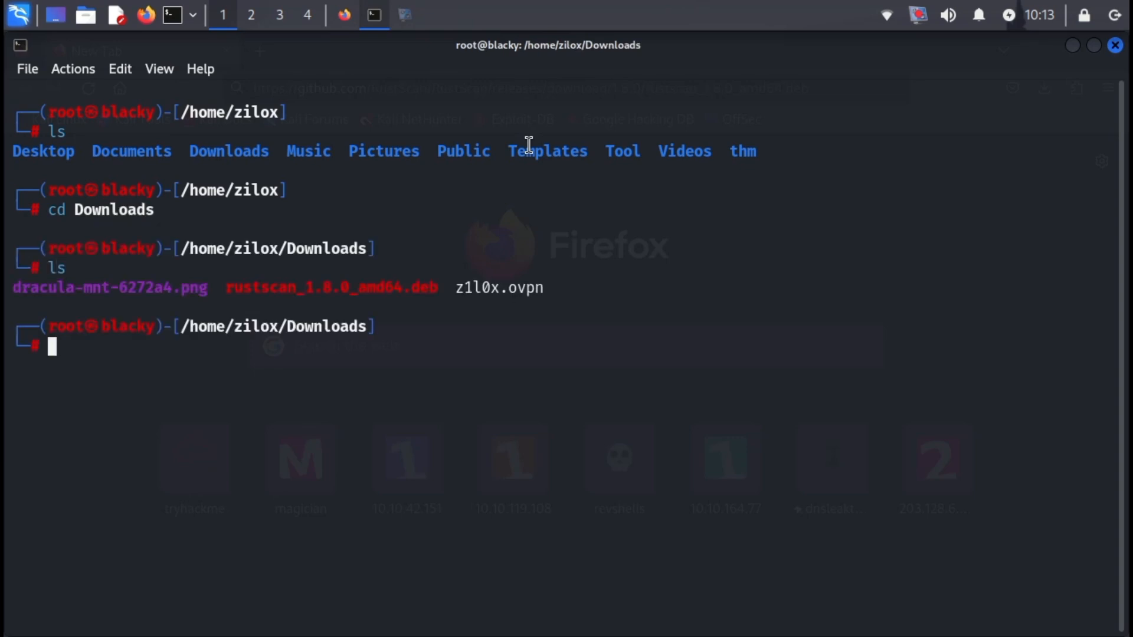
{"action": "type", "text": "dpk"}
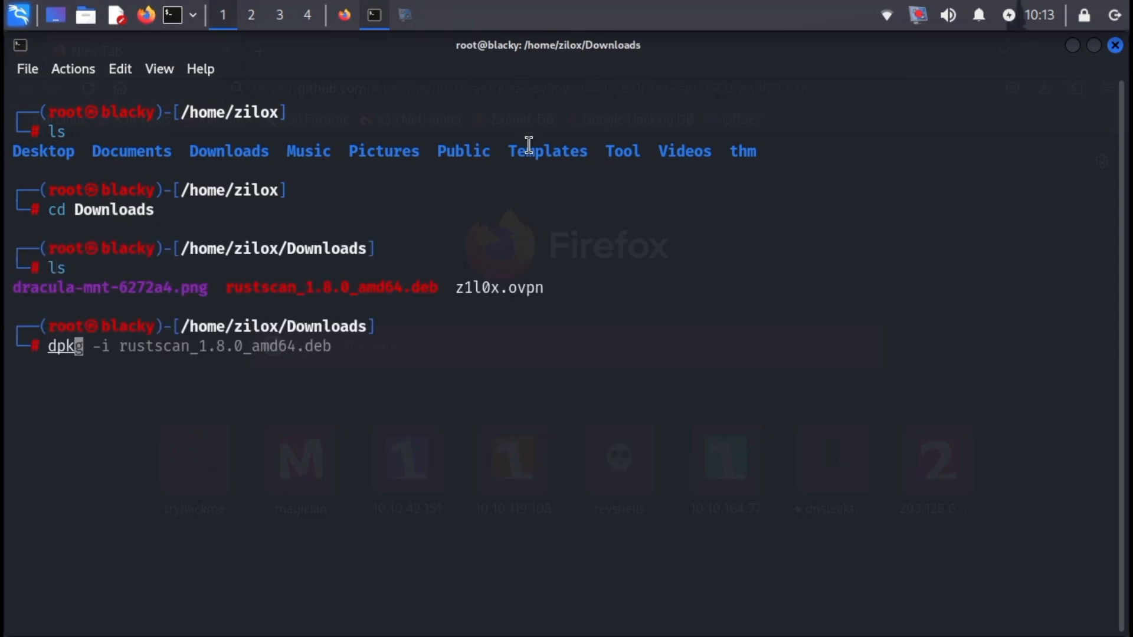
{"action": "type", "text": "g -i "}
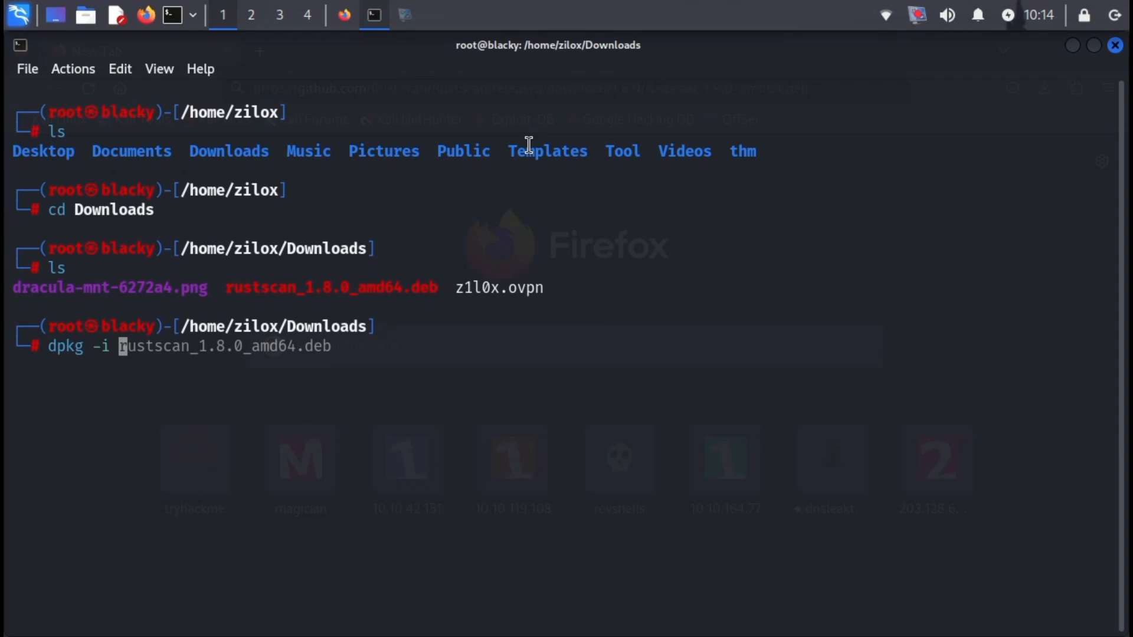
{"action": "type", "text": "rus"}
{"action": "key", "text": "Tab"}
{"action": "key", "text": "Return"}
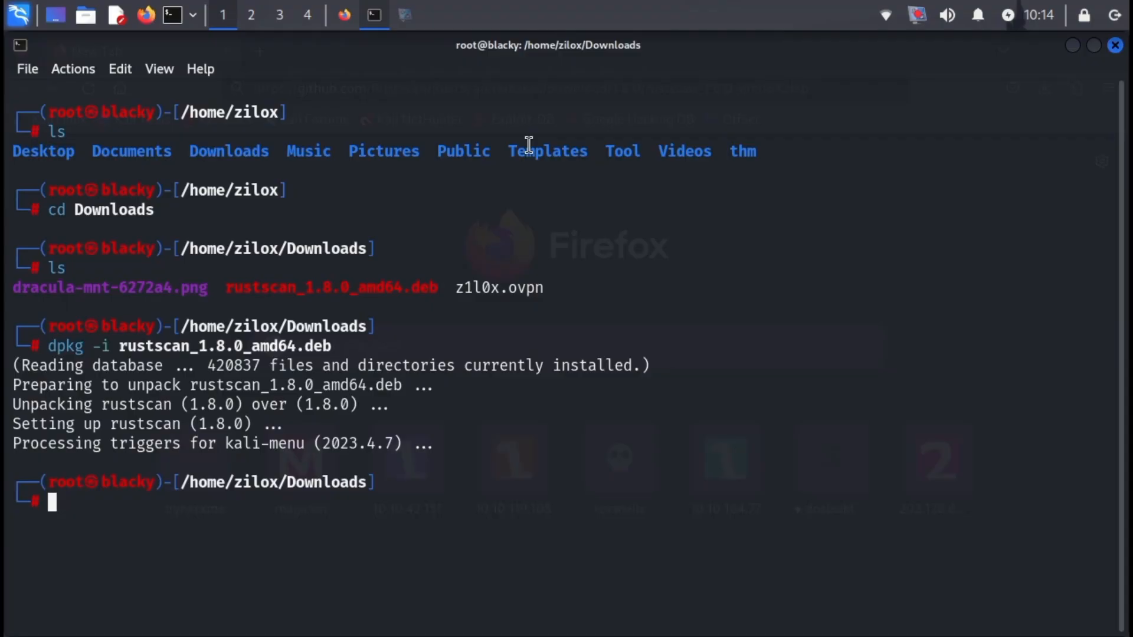
{"action": "type", "text": "clear"}
Step: Clear the terminal before showing the rustscan -h help output
{"action": "key", "text": "Return"}
{"action": "type", "text": "rust"}
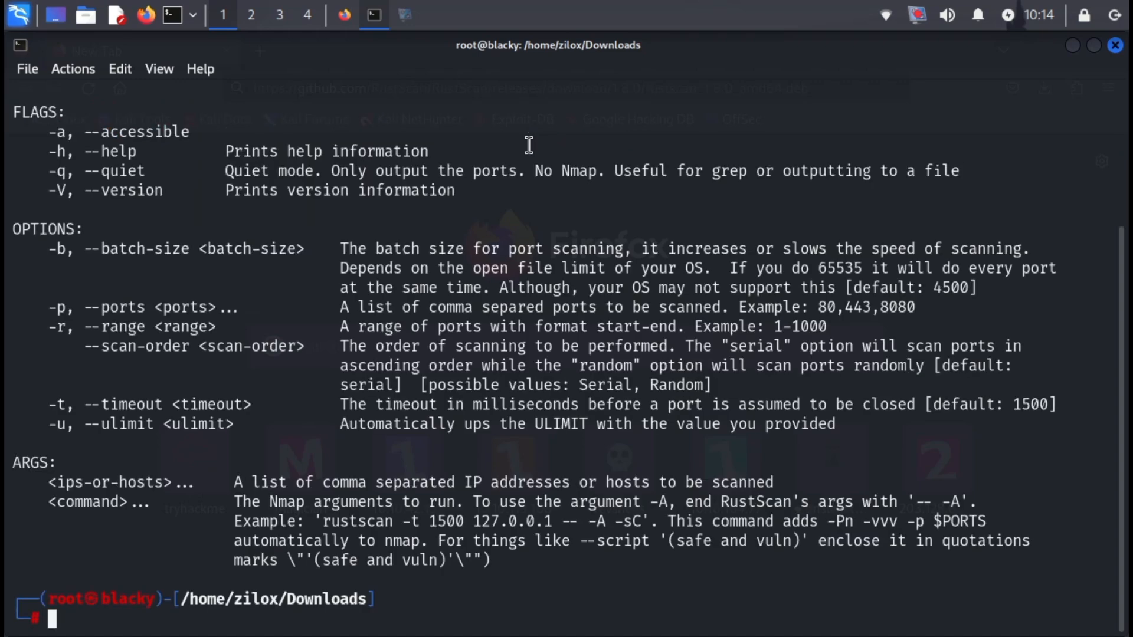
{"action": "scroll", "coordinate": [418, 297], "scroll_direction": "up", "scroll_amount": 2}
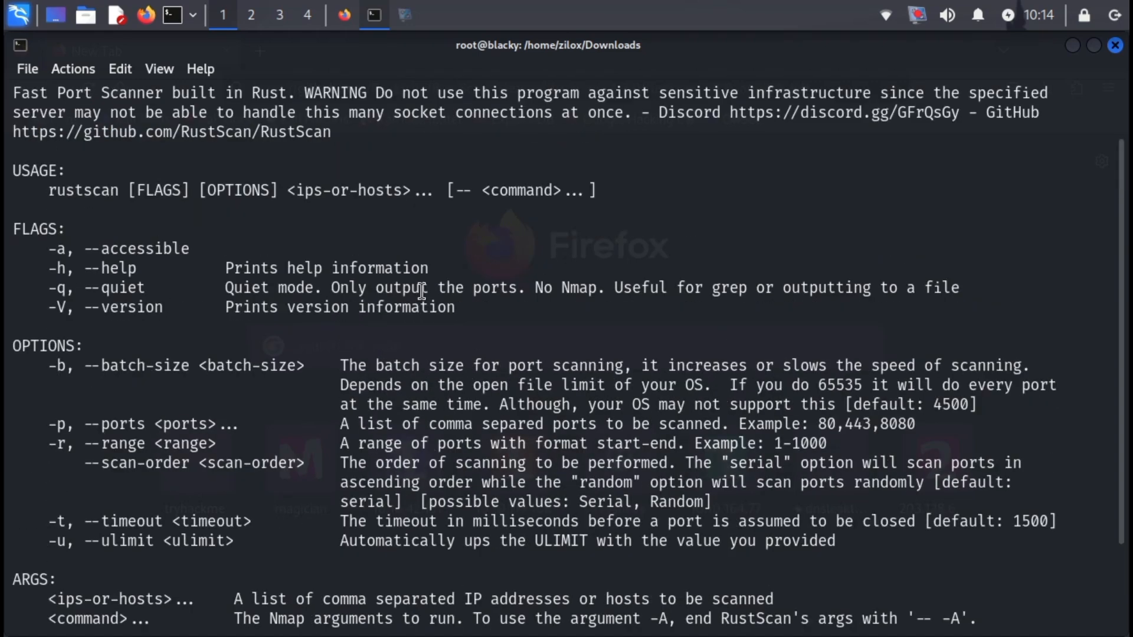
{"action": "scroll", "coordinate": [418, 299], "scroll_direction": "up", "scroll_amount": 2}
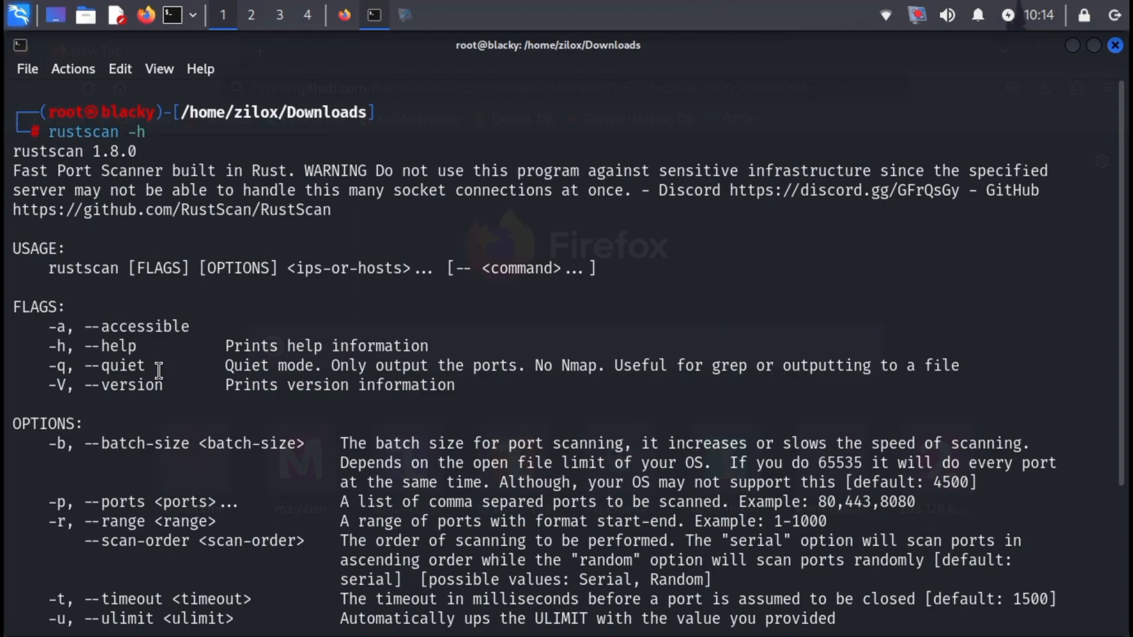
{"action": "scroll", "coordinate": [168, 387], "scroll_direction": "down", "scroll_amount": 3}
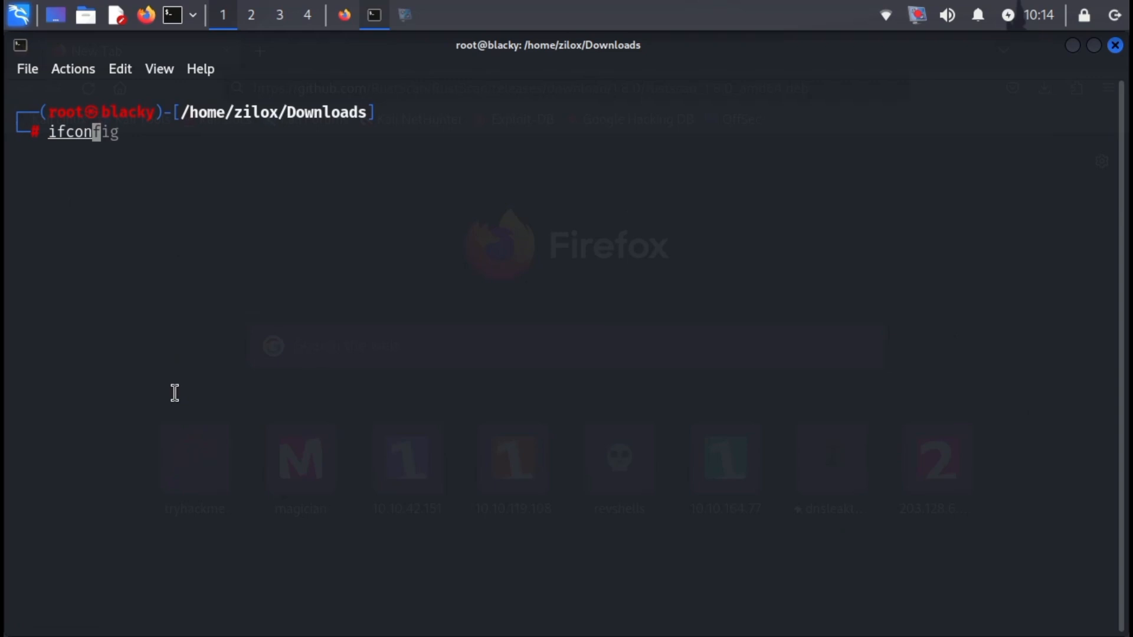
{"action": "type", "text": "fig"}
Step: Run ifconfig and copy the wlan0 address 192.168.10.5 to the clipboard
{"action": "key", "text": "Return"}
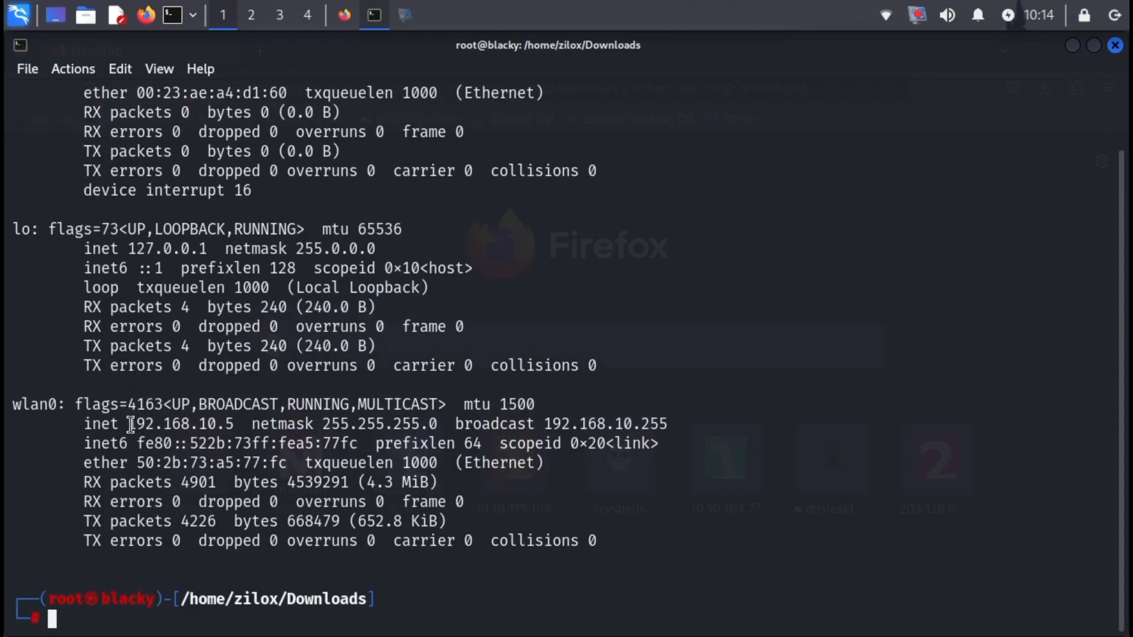
{"action": "left_click_drag", "start_coordinate": [130, 424], "coordinate": [234, 424]}
{"action": "right_click", "coordinate": [217, 423]}
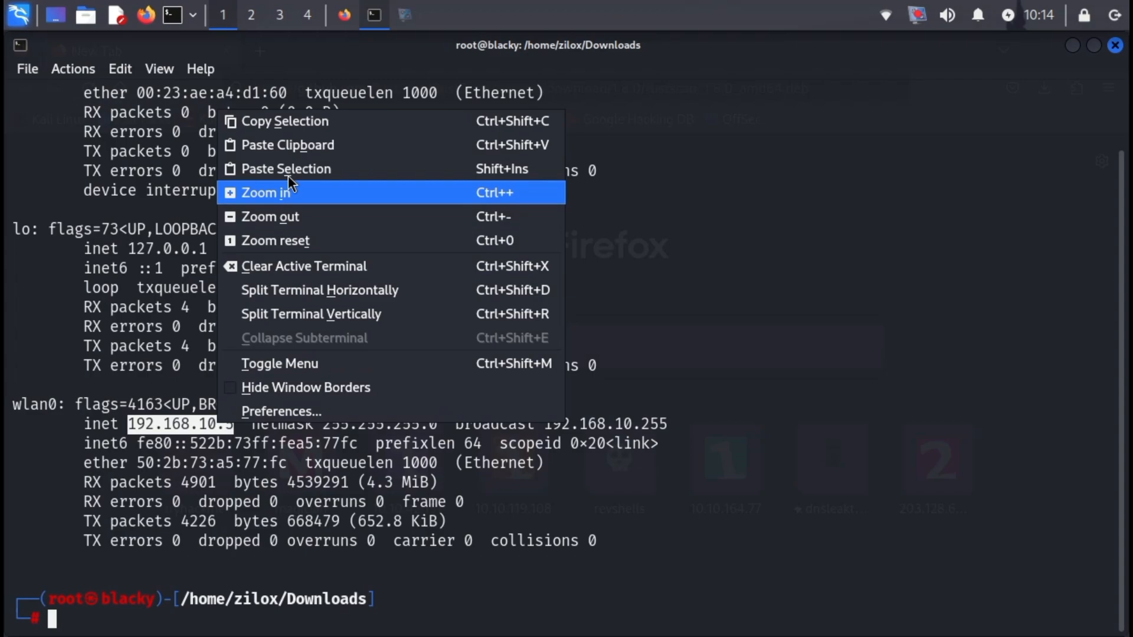
{"action": "left_click", "coordinate": [304, 121]}
{"action": "type", "text": "clear"}
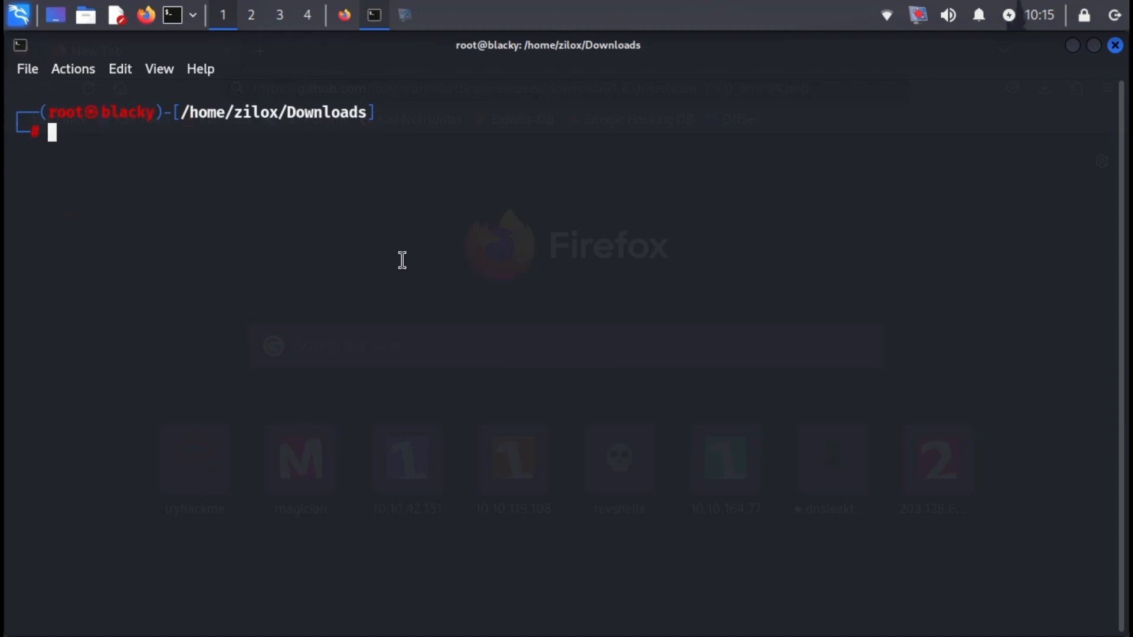
{"action": "type", "text": "rusts"}
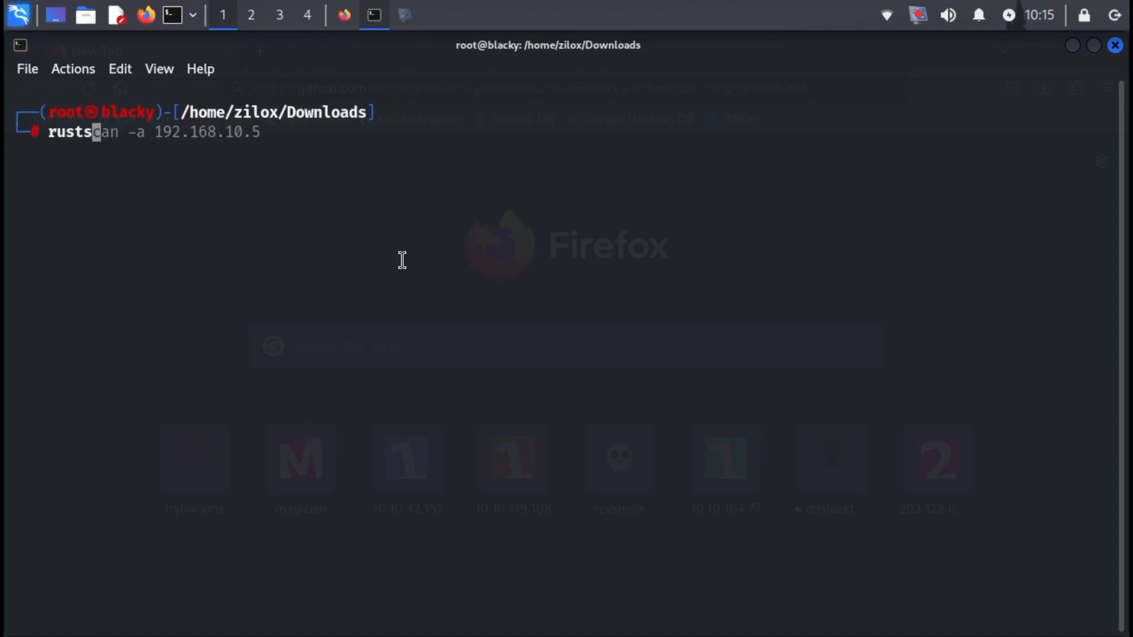
{"action": "type", "text": "can -a"}
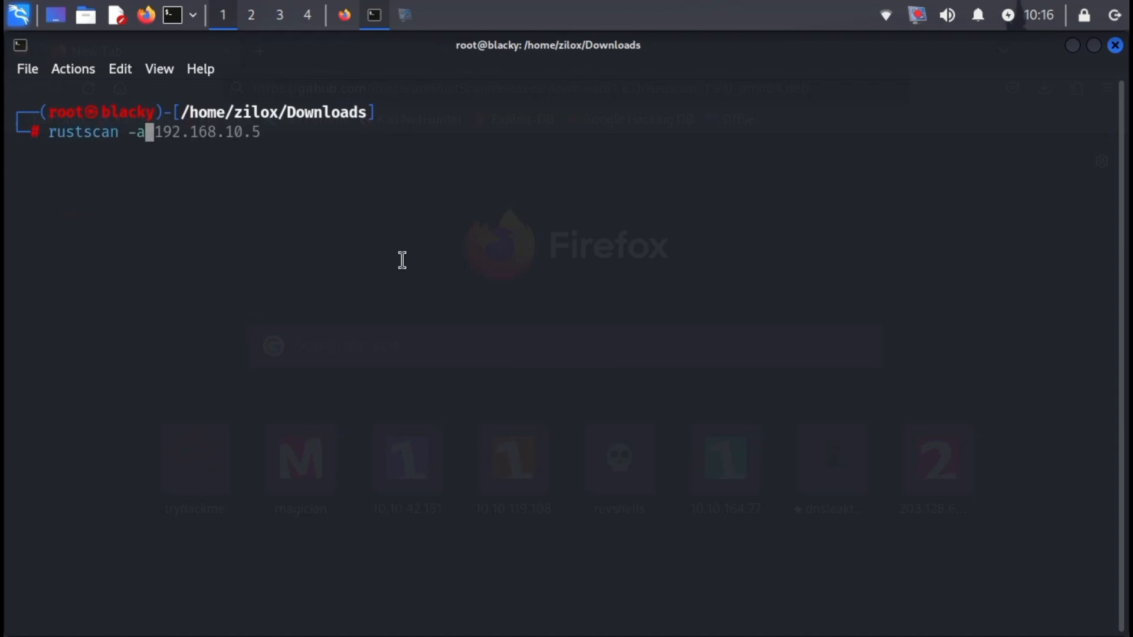
Step: Scan 192.168.10.5 with rustscan and highlight the 0.20 s scan duration in the Nmap results
{"action": "key", "text": "Right"}
{"action": "key", "text": "Return"}
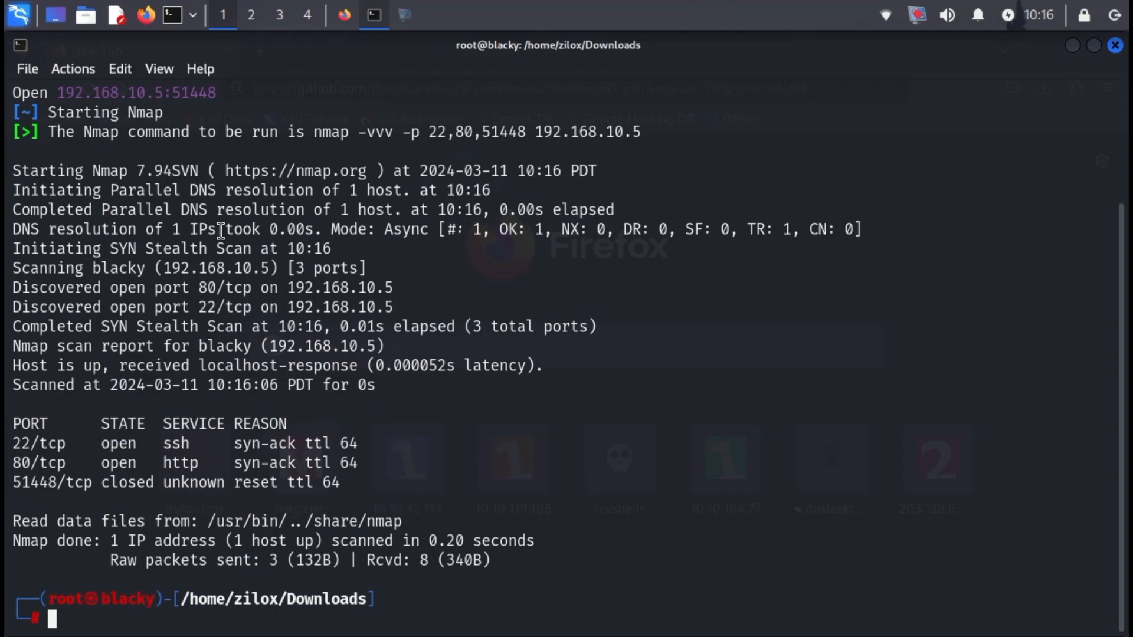
{"action": "scroll", "coordinate": [221, 230], "scroll_direction": "up", "scroll_amount": 3}
{"action": "scroll", "coordinate": [218, 230], "scroll_direction": "up", "scroll_amount": 1}
{"action": "scroll", "coordinate": [218, 230], "scroll_direction": "down", "scroll_amount": 3}
{"action": "left_click_drag", "start_coordinate": [424, 540], "coordinate": [464, 540]}
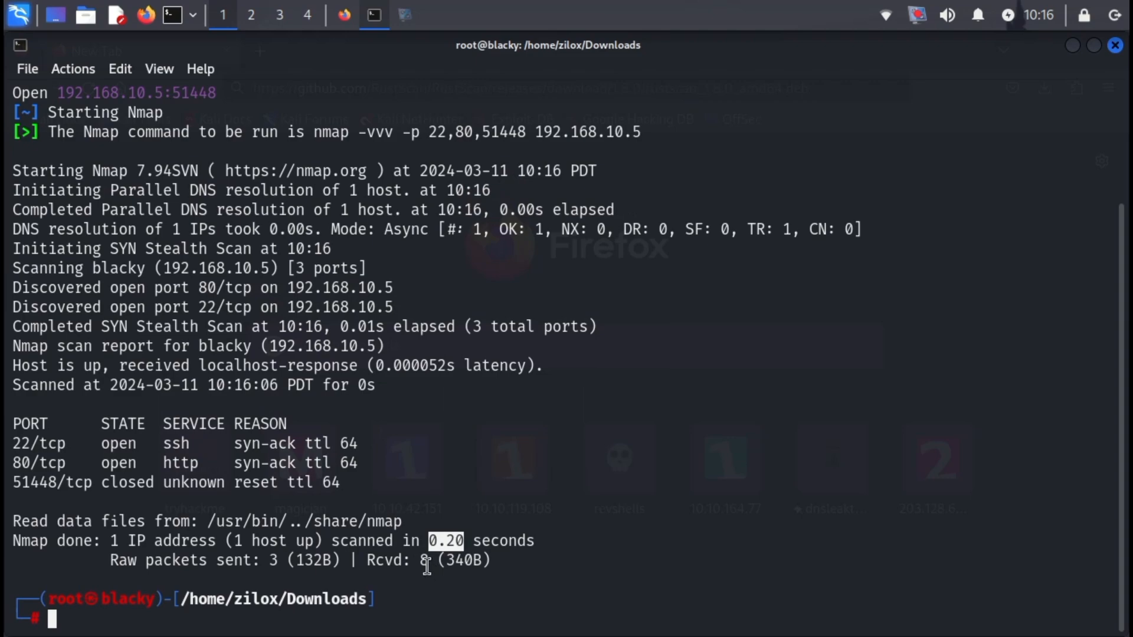
Step: Scan 127.0.0.1 and 192.168.10.5 together with rustscan -a, then recall the command on a cleared screen
{"action": "key", "text": "ctrl+l"}
{"action": "type", "text": "rustscan -a 12"}
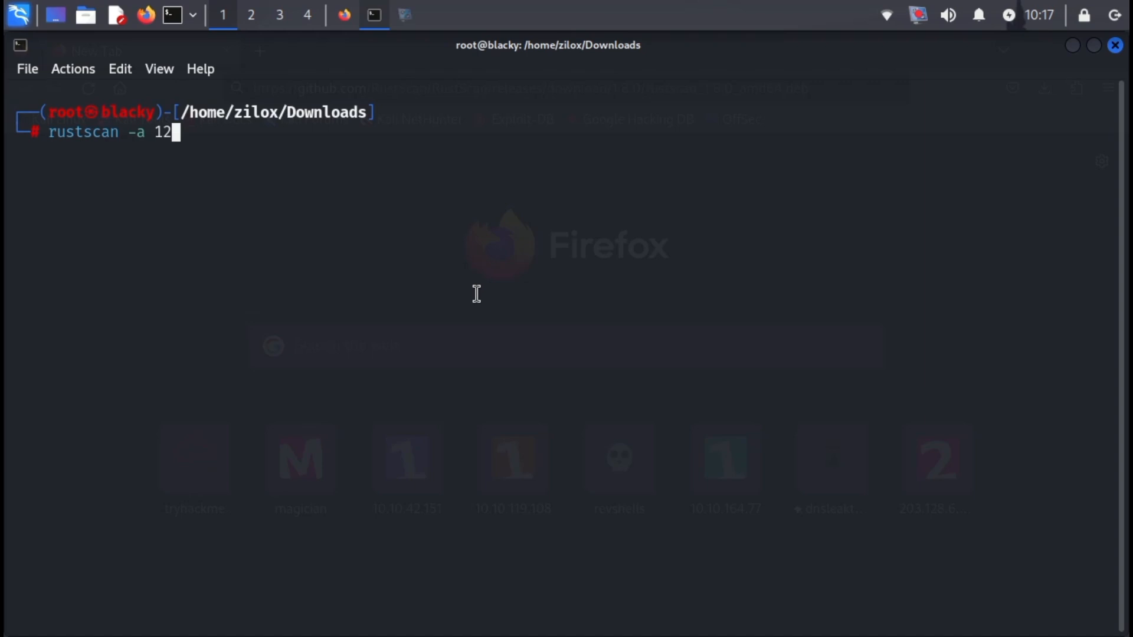
{"action": "type", "text": "7.0.0.1"}
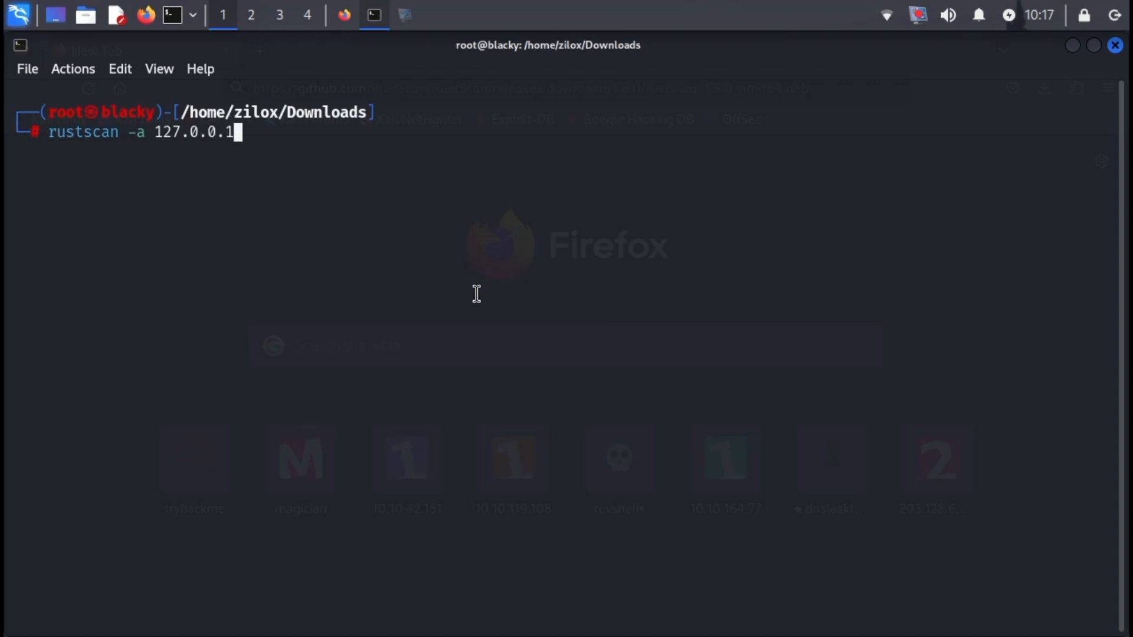
{"action": "type", "text": ", 192.1"}
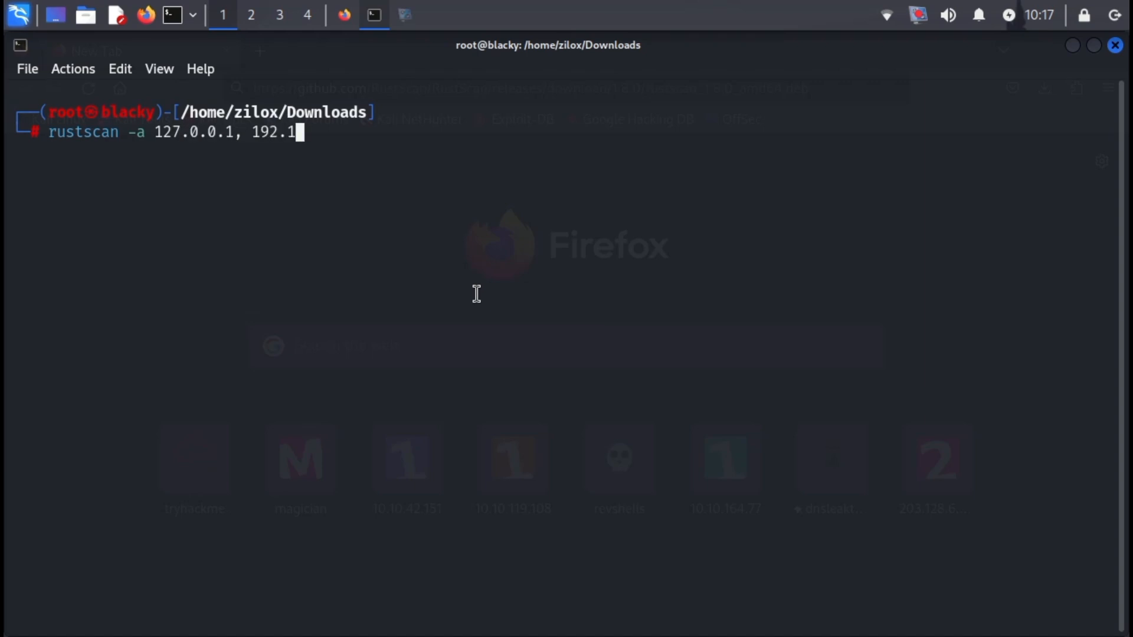
{"action": "type", "text": "68.10."}
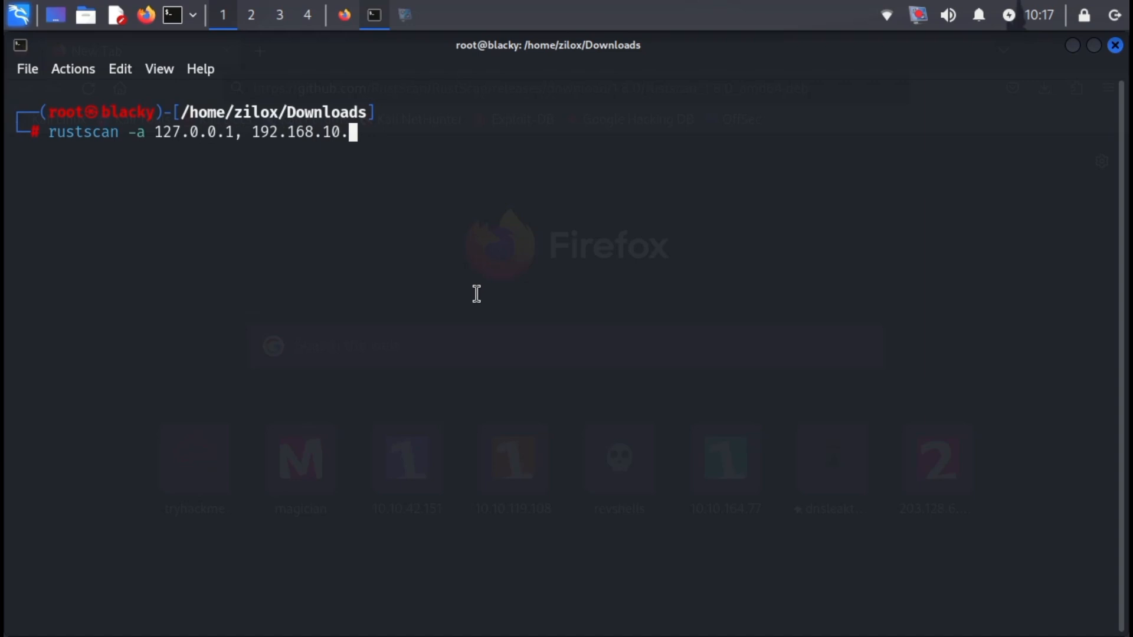
{"action": "type", "text": "5"}
{"action": "key", "text": "Return"}
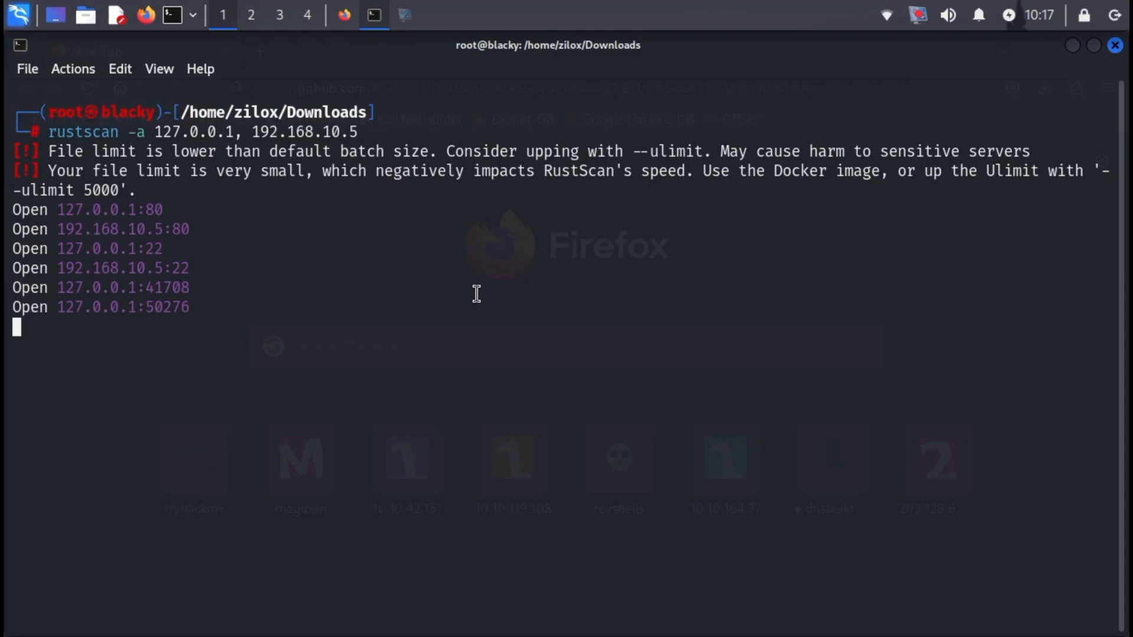
{"action": "key", "text": "ctrl+c"}
{"action": "key", "text": "ctrl+l"}
{"action": "key", "text": "Up"}
Step: Scan only port 80 on 127.0.0.1 with rustscan -a 127.0.0.1 -p 80, then recall the command
{"action": "key", "text": "BackSpace"}
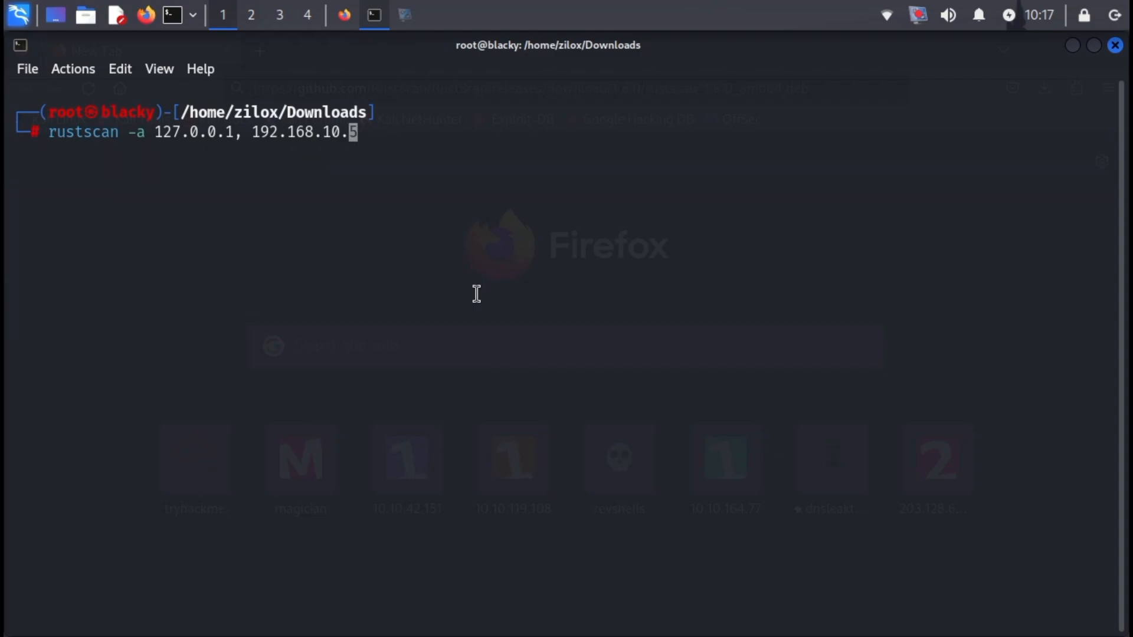
{"action": "key", "text": "BackSpace"}
{"action": "key", "text": "BackSpace"}
{"action": "key", "text": "BackSpace"}
{"action": "key", "text": "BackSpace"}
{"action": "key", "text": "BackSpace"}
{"action": "key", "text": "BackSpace"}
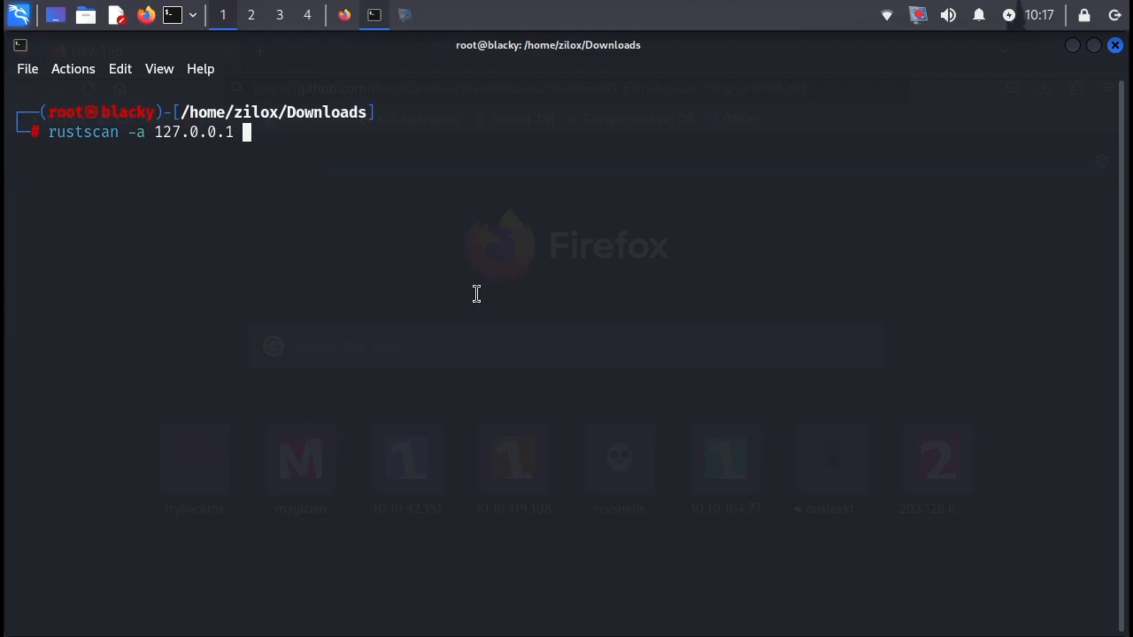
{"action": "type", "text": "-p "}
{"action": "type", "text": "80"}
{"action": "key", "text": "Return"}
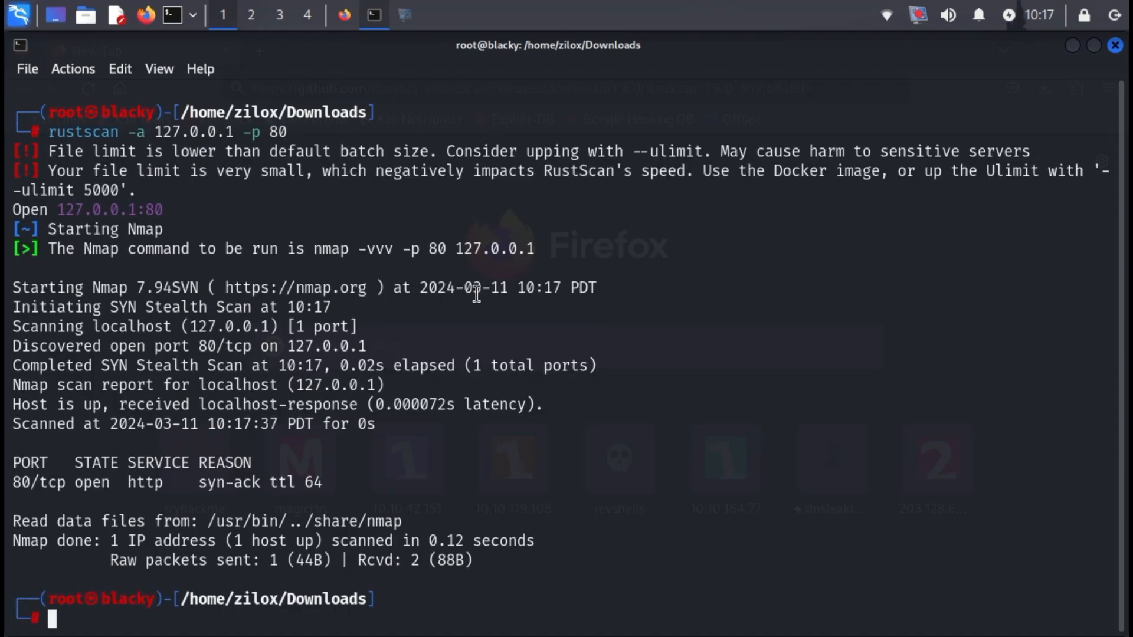
{"action": "type", "text": "clear"}
{"action": "key", "text": "Return"}
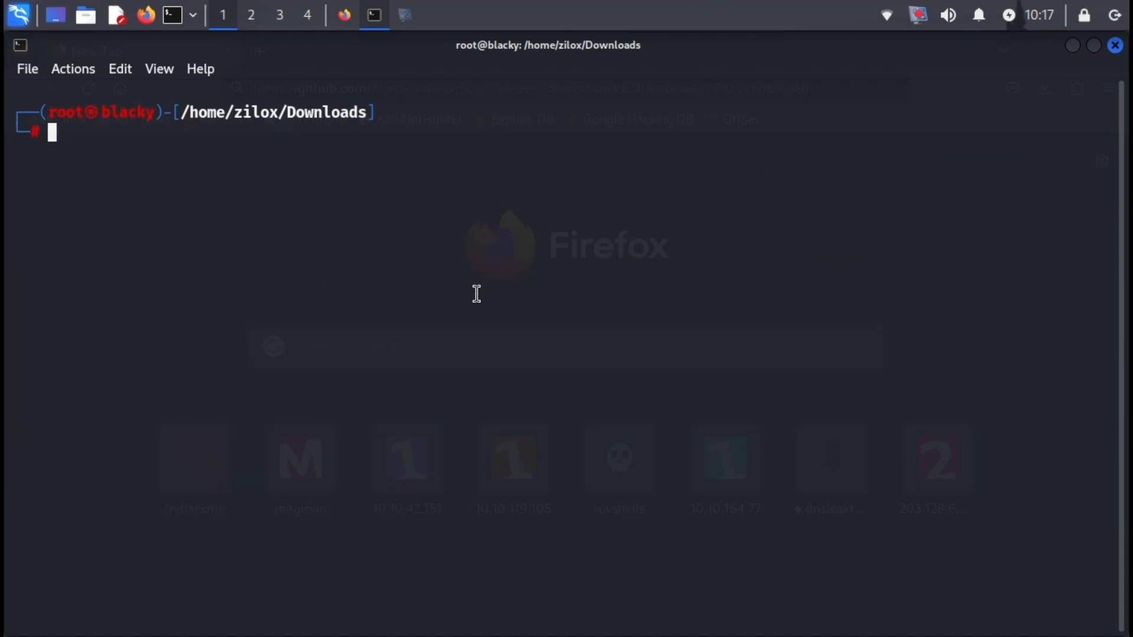
{"action": "key", "text": "Up"}
{"action": "key", "text": "Up"}
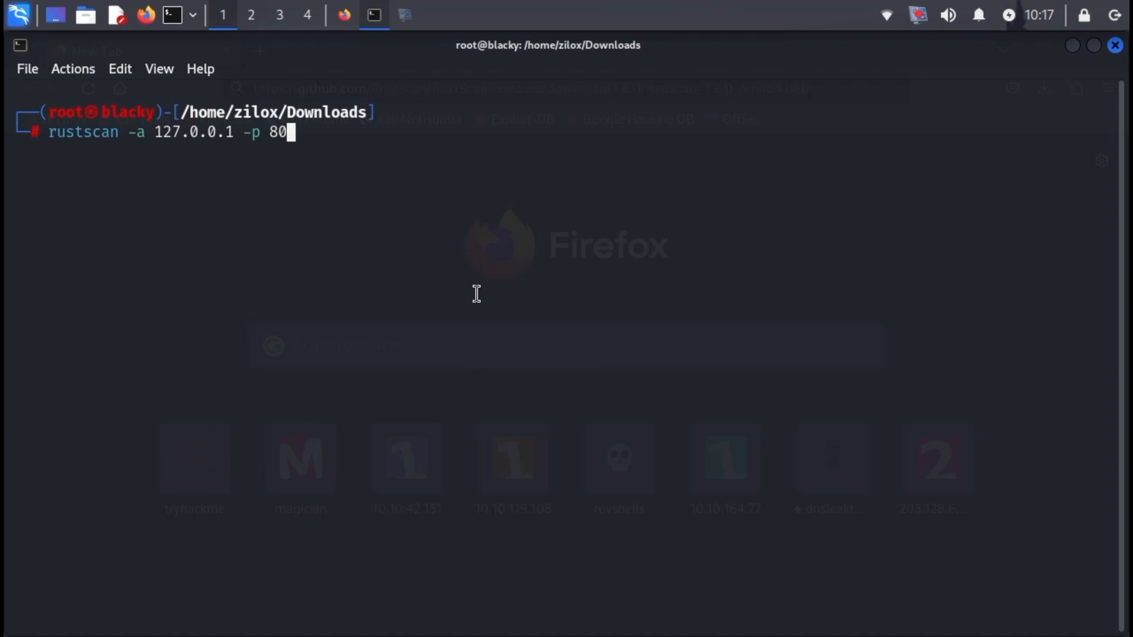
Step: Replace the -p 80 option with --range 1-1000 for the 127.0.0.1 scan
{"action": "key", "text": "Left"}
{"action": "key", "text": "Left"}
{"action": "key", "text": "Left"}
{"action": "key", "text": "Left"}
{"action": "key", "text": "Left"}
{"action": "key", "text": "Right"}
{"action": "key", "text": "Delete"}
{"action": "key", "text": "Delete"}
{"action": "key", "text": "Delete"}
{"action": "type", "text": "-r"}
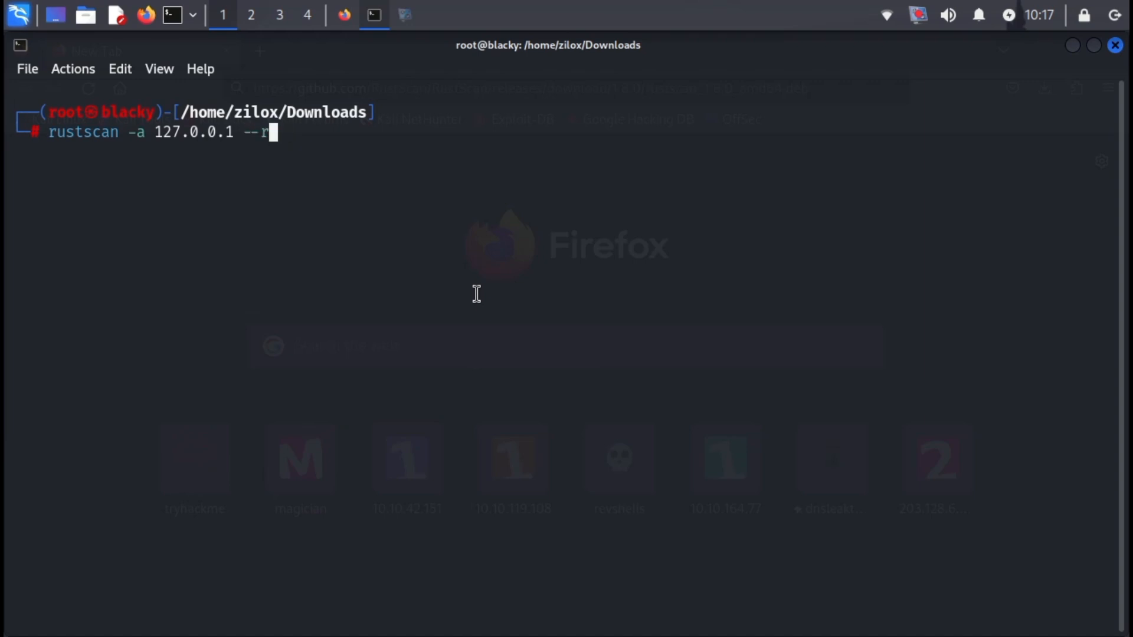
{"action": "type", "text": "ange"}
{"action": "type", "text": " 1"}
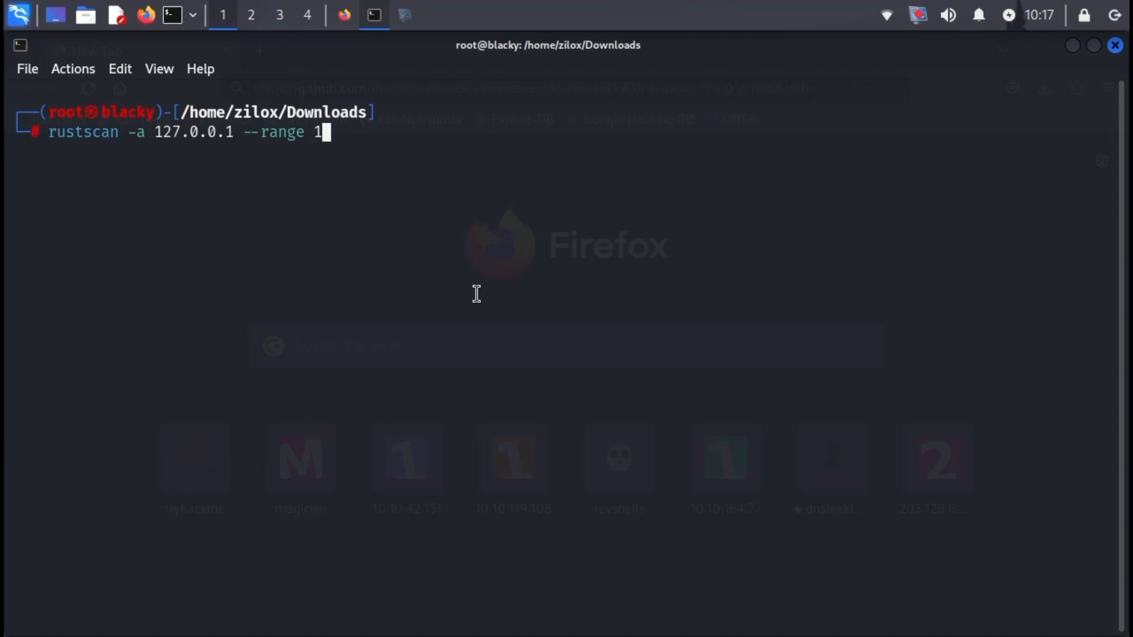
{"action": "type", "text": "-1"}
{"action": "type", "text": "000"}
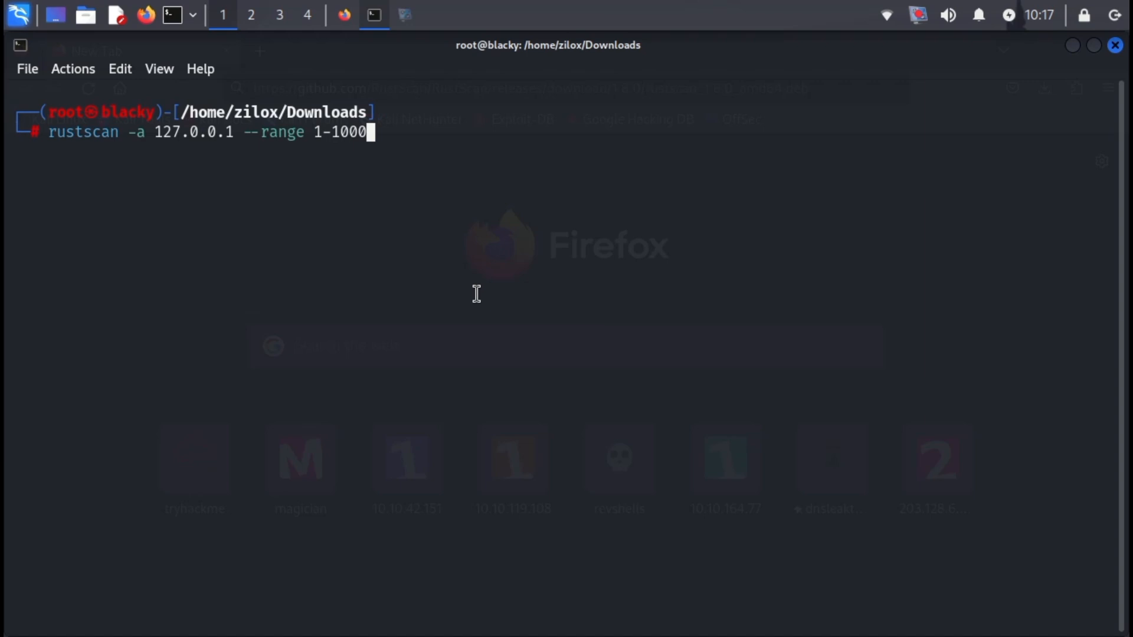
Step: Run the ports 1-1000 scan of 127.0.0.1 and highlight its 0.12 s scan duration
{"action": "key", "text": "Return"}
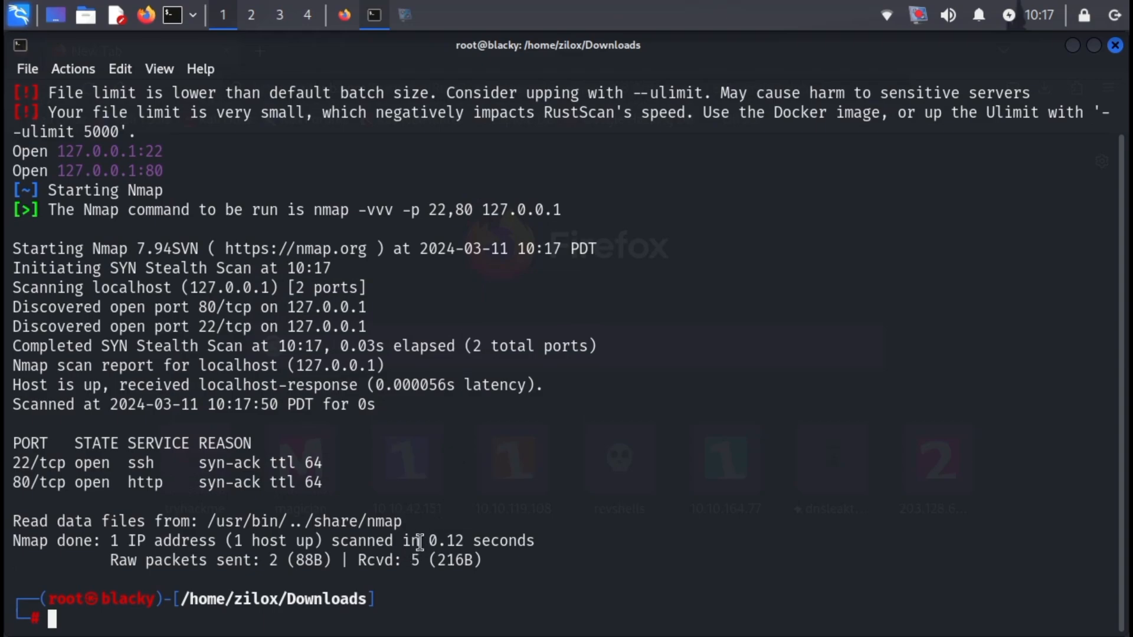
{"action": "left_click_drag", "start_coordinate": [425, 543], "coordinate": [464, 542]}
{"action": "left_click", "coordinate": [492, 561]}
{"action": "scroll", "coordinate": [589, 365], "scroll_direction": "up", "scroll_amount": 1}
{"action": "scroll", "coordinate": [585, 351], "scroll_direction": "down", "scroll_amount": 1}
{"action": "type", "text": "cl"}
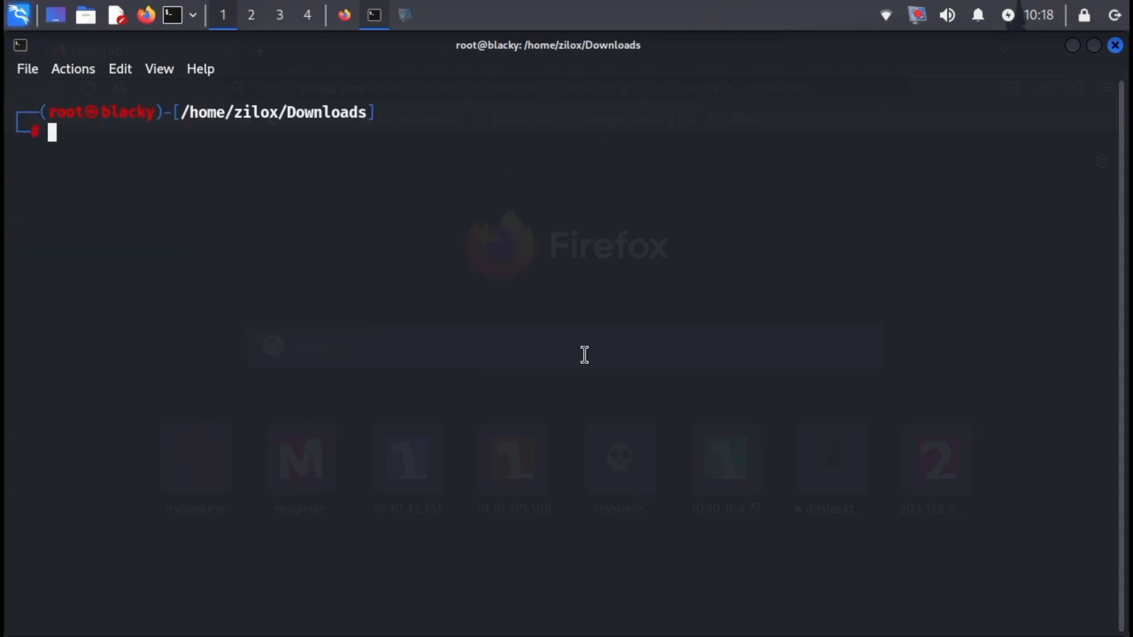
{"action": "type", "text": "rustscan -"}
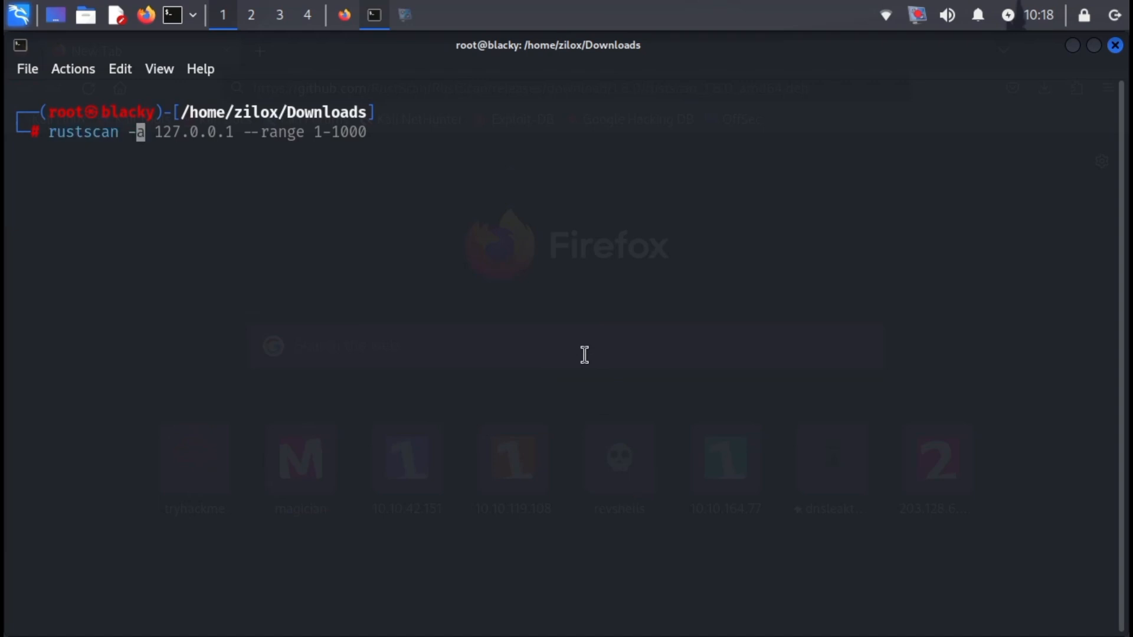
{"action": "type", "text": "a"}
Step: Run rustscan -a 192.168.10.5 --range 1-1000 -- -sV -sC for version and script detection
{"action": "key", "text": "ctrl+shift+v"}
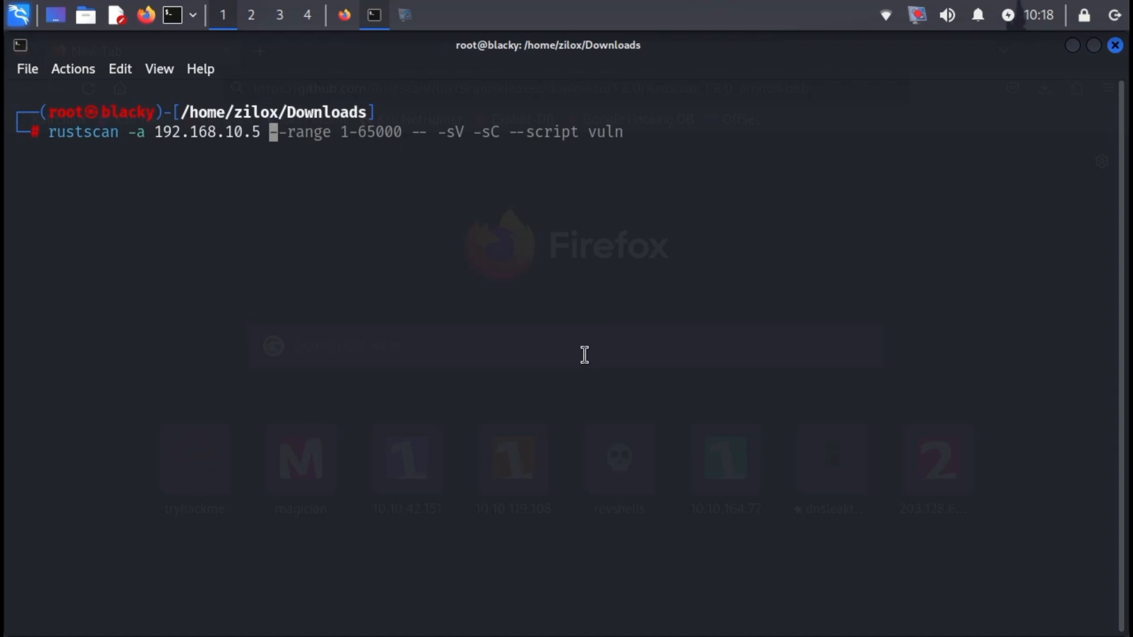
{"action": "type", "text": "--ra"}
{"action": "type", "text": "nge 1-1"}
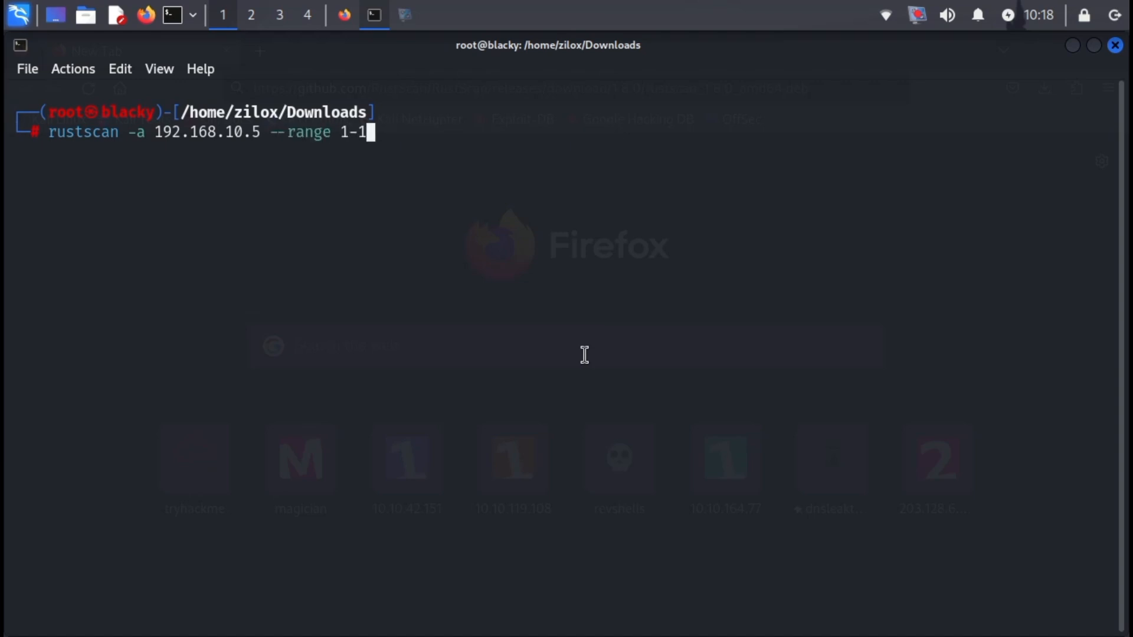
{"action": "type", "text": "000 -"}
{"action": "type", "text": "- -s"}
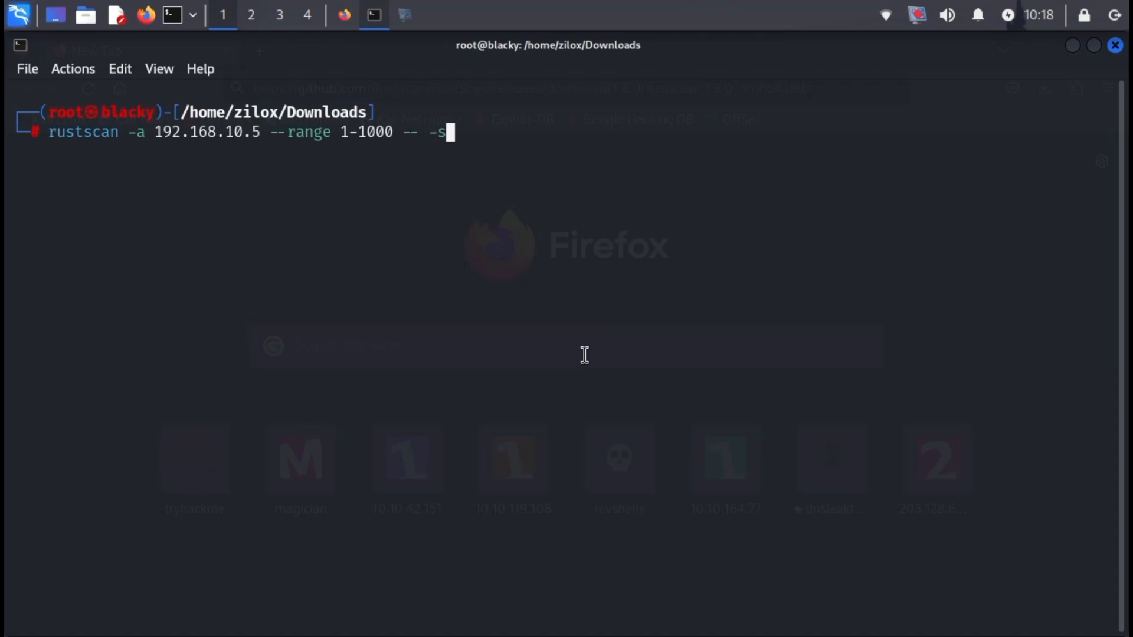
{"action": "type", "text": "V -sC "}
{"action": "type", "text": "-"}
{"action": "key", "text": "BackSpace"}
{"action": "key", "text": "BackSpace"}
{"action": "key", "text": "Return"}
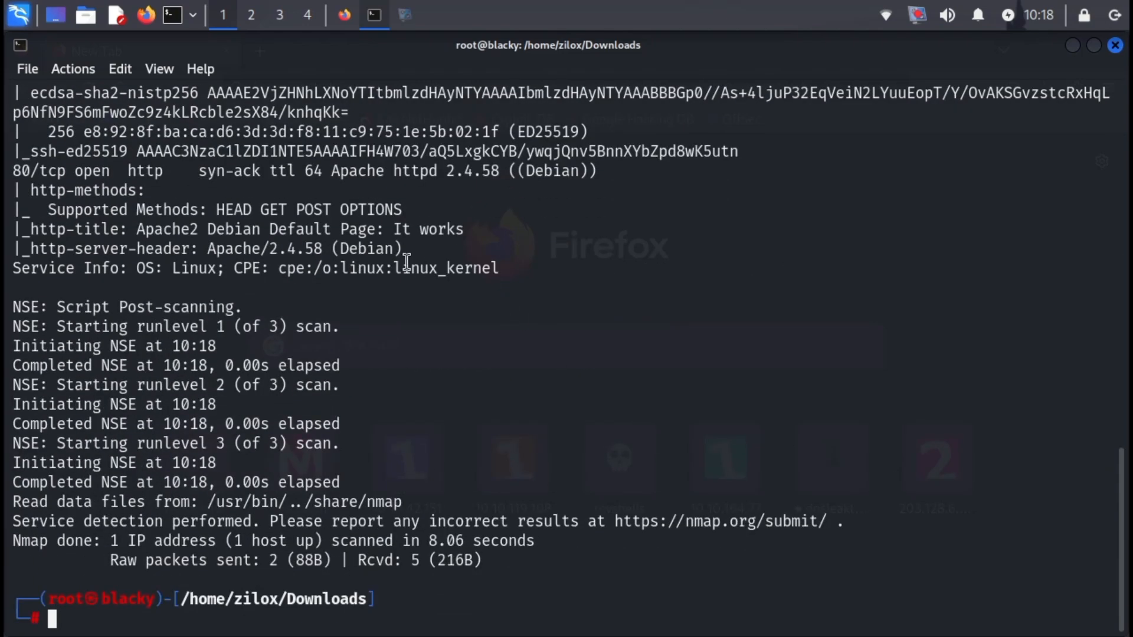
{"action": "scroll", "coordinate": [393, 258], "scroll_direction": "up", "scroll_amount": 3}
{"action": "scroll", "coordinate": [387, 262], "scroll_direction": "up", "scroll_amount": 1}
{"action": "scroll", "coordinate": [313, 307], "scroll_direction": "down", "scroll_amount": 4}
{"action": "type", "text": "clear"}
Step: Rerun the 192.168.10.5 range scan with Nmap -A in place of -sV -sC
{"action": "key", "text": "Return"}
{"action": "type", "text": "rust"}
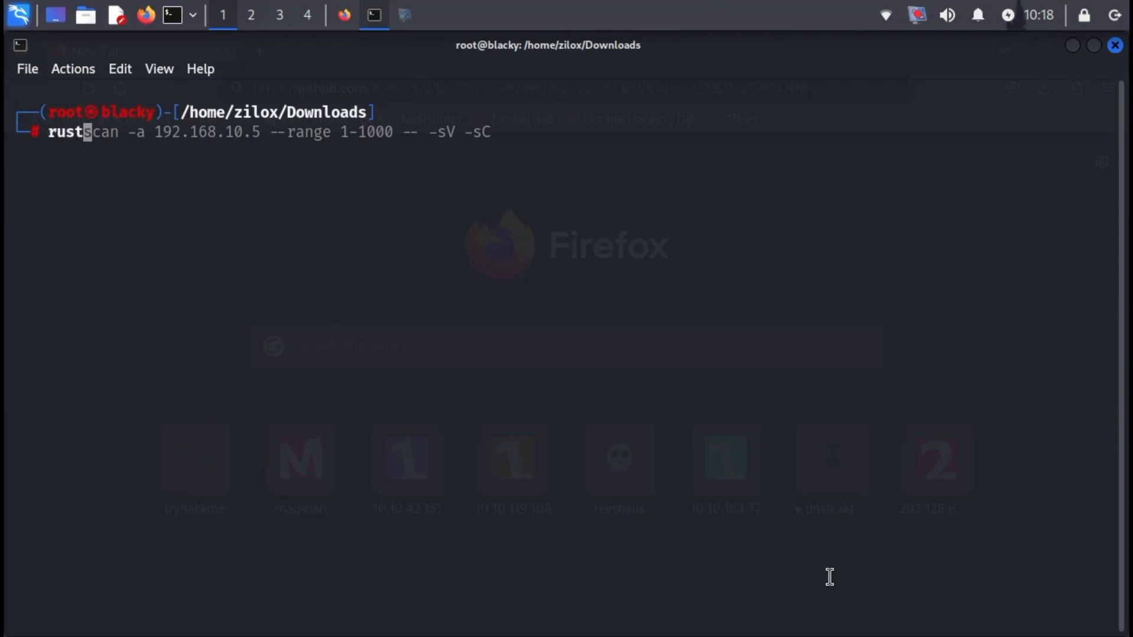
{"action": "key", "text": "Right"}
{"action": "key", "text": "Left"}
{"action": "key", "text": "Left"}
{"action": "key", "text": "Left"}
{"action": "key", "text": "Left"}
{"action": "key", "text": "Left"}
{"action": "key", "text": "Left"}
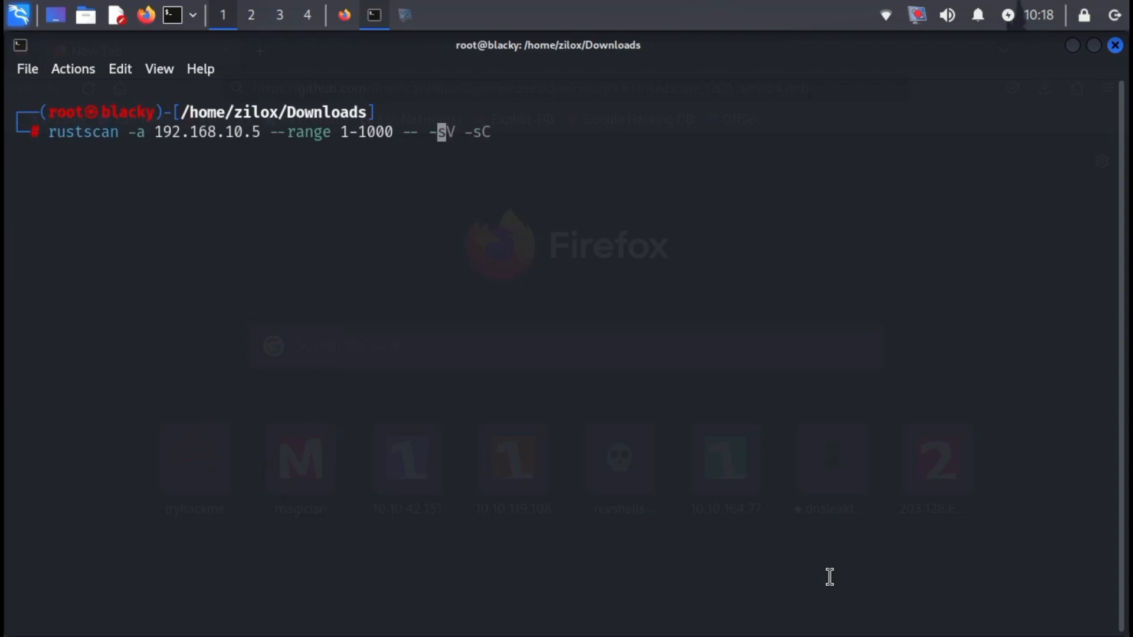
{"action": "key", "text": "ctrl+k"}
{"action": "type", "text": "A"}
{"action": "key", "text": "Return"}
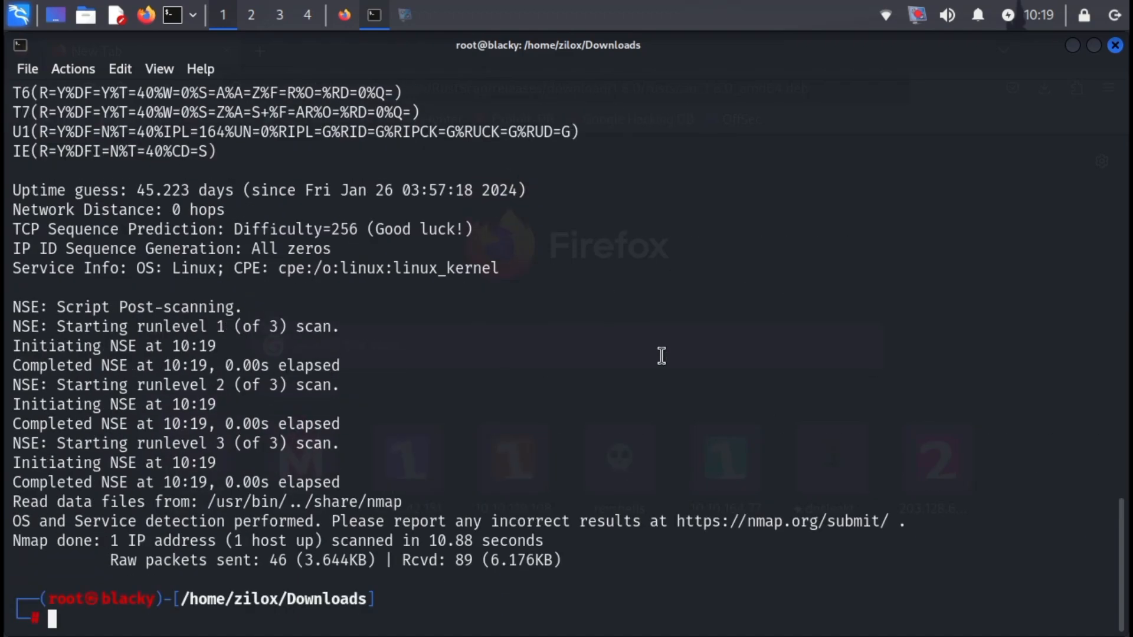
Step: Highlight the 10.88 s aggressive scan duration, then clear the terminal
{"action": "left_click_drag", "start_coordinate": [428, 541], "coordinate": [542, 541]}
{"action": "left_click", "coordinate": [542, 541]}
{"action": "type", "text": "c"}
{"action": "type", "text": "lear"}
{"action": "key", "text": "Return"}
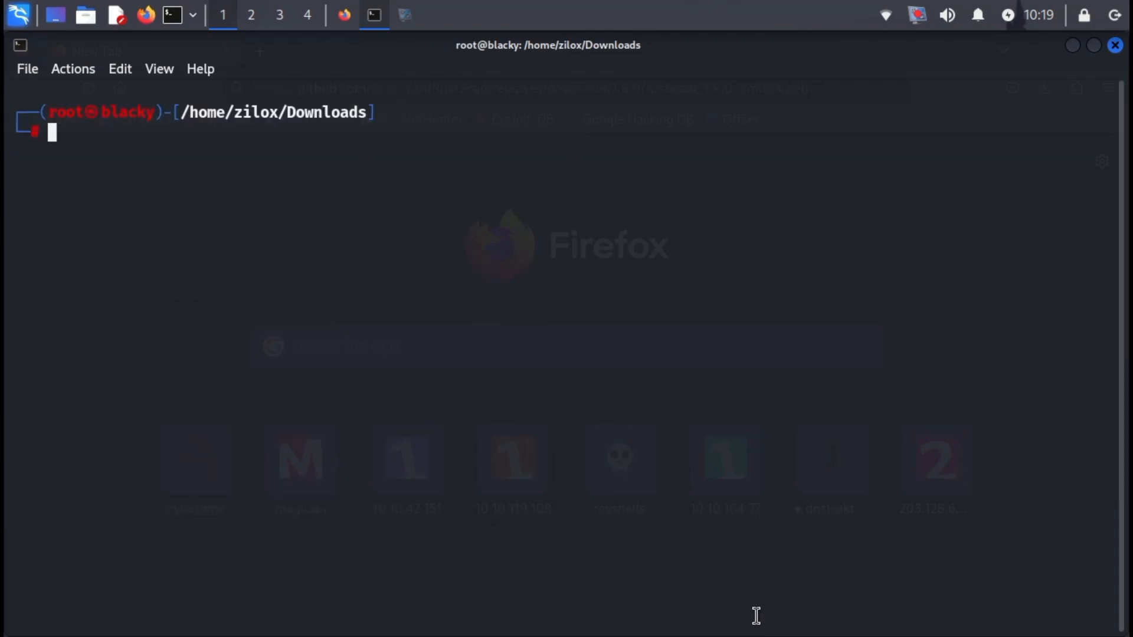
Step: Switch to Firefox showing the TryHackMe RustScan room with Task 7's answered questions
{"action": "key", "text": "alt+Tab"}
{"action": "scroll", "coordinate": [691, 425], "scroll_direction": "down", "scroll_amount": 2}
{"action": "scroll", "coordinate": [687, 429], "scroll_direction": "down", "scroll_amount": 1}
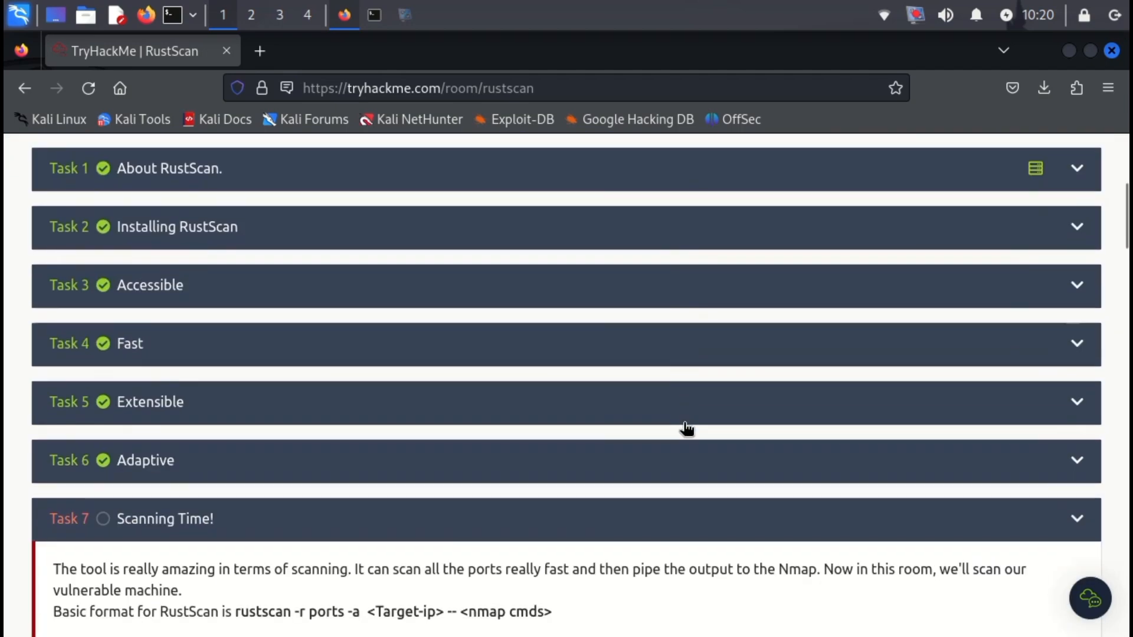
{"action": "scroll", "coordinate": [684, 426], "scroll_direction": "down", "scroll_amount": 2}
{"action": "scroll", "coordinate": [682, 426], "scroll_direction": "down", "scroll_amount": 4}
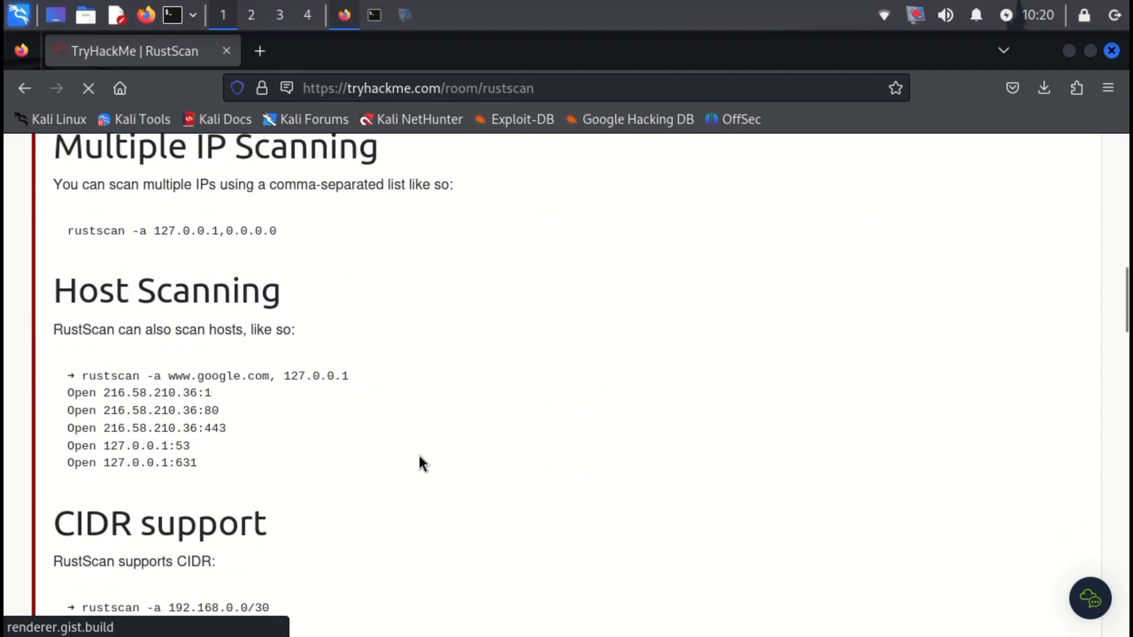
{"action": "scroll", "coordinate": [419, 455], "scroll_direction": "down", "scroll_amount": 3}
{"action": "scroll", "coordinate": [418, 456], "scroll_direction": "down", "scroll_amount": 6}
{"action": "scroll", "coordinate": [419, 455], "scroll_direction": "down", "scroll_amount": 2}
{"action": "scroll", "coordinate": [419, 456], "scroll_direction": "down", "scroll_amount": 4}
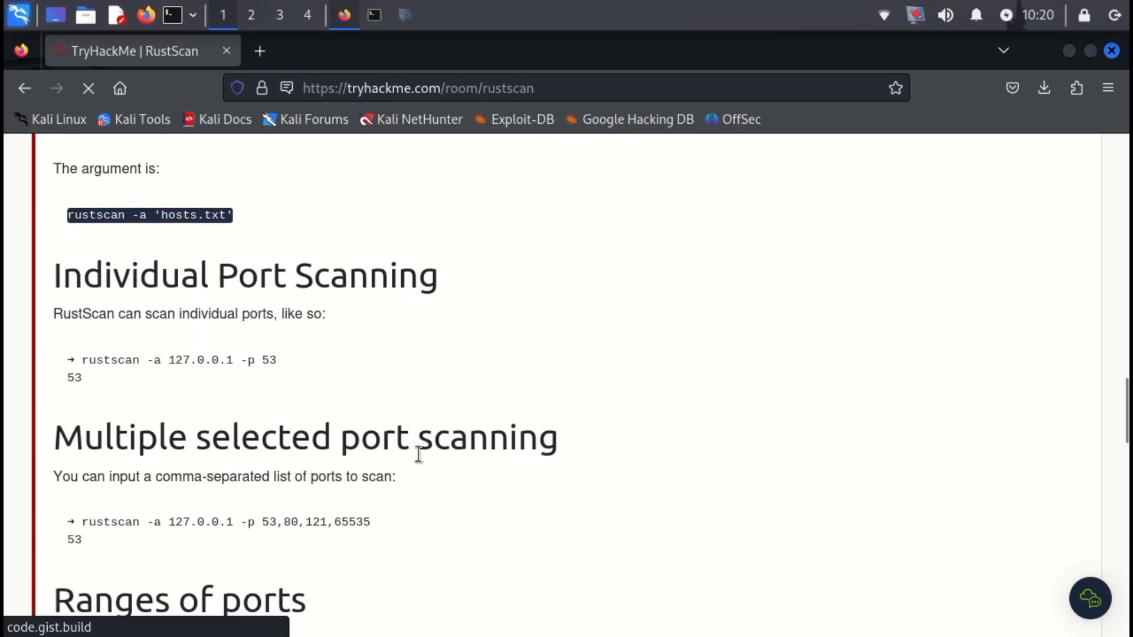
{"action": "scroll", "coordinate": [419, 455], "scroll_direction": "down", "scroll_amount": 5}
{"action": "scroll", "coordinate": [420, 456], "scroll_direction": "down", "scroll_amount": 2}
{"action": "scroll", "coordinate": [419, 455], "scroll_direction": "down", "scroll_amount": 6}
{"action": "scroll", "coordinate": [419, 455], "scroll_direction": "down", "scroll_amount": 7}
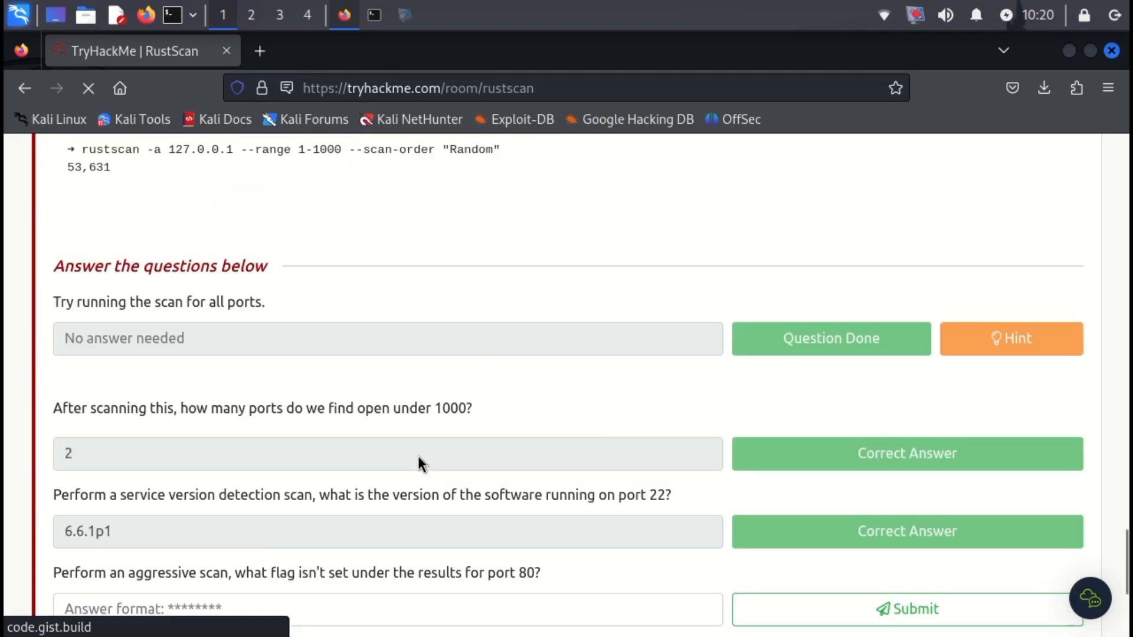
{"action": "scroll", "coordinate": [418, 462], "scroll_direction": "down", "scroll_amount": 3}
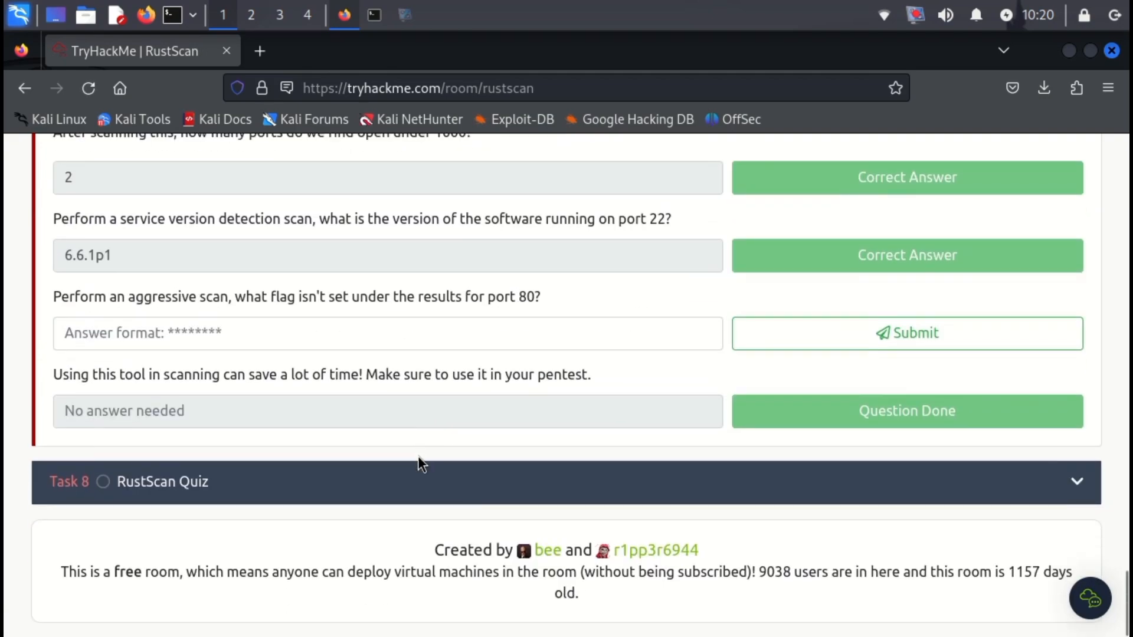